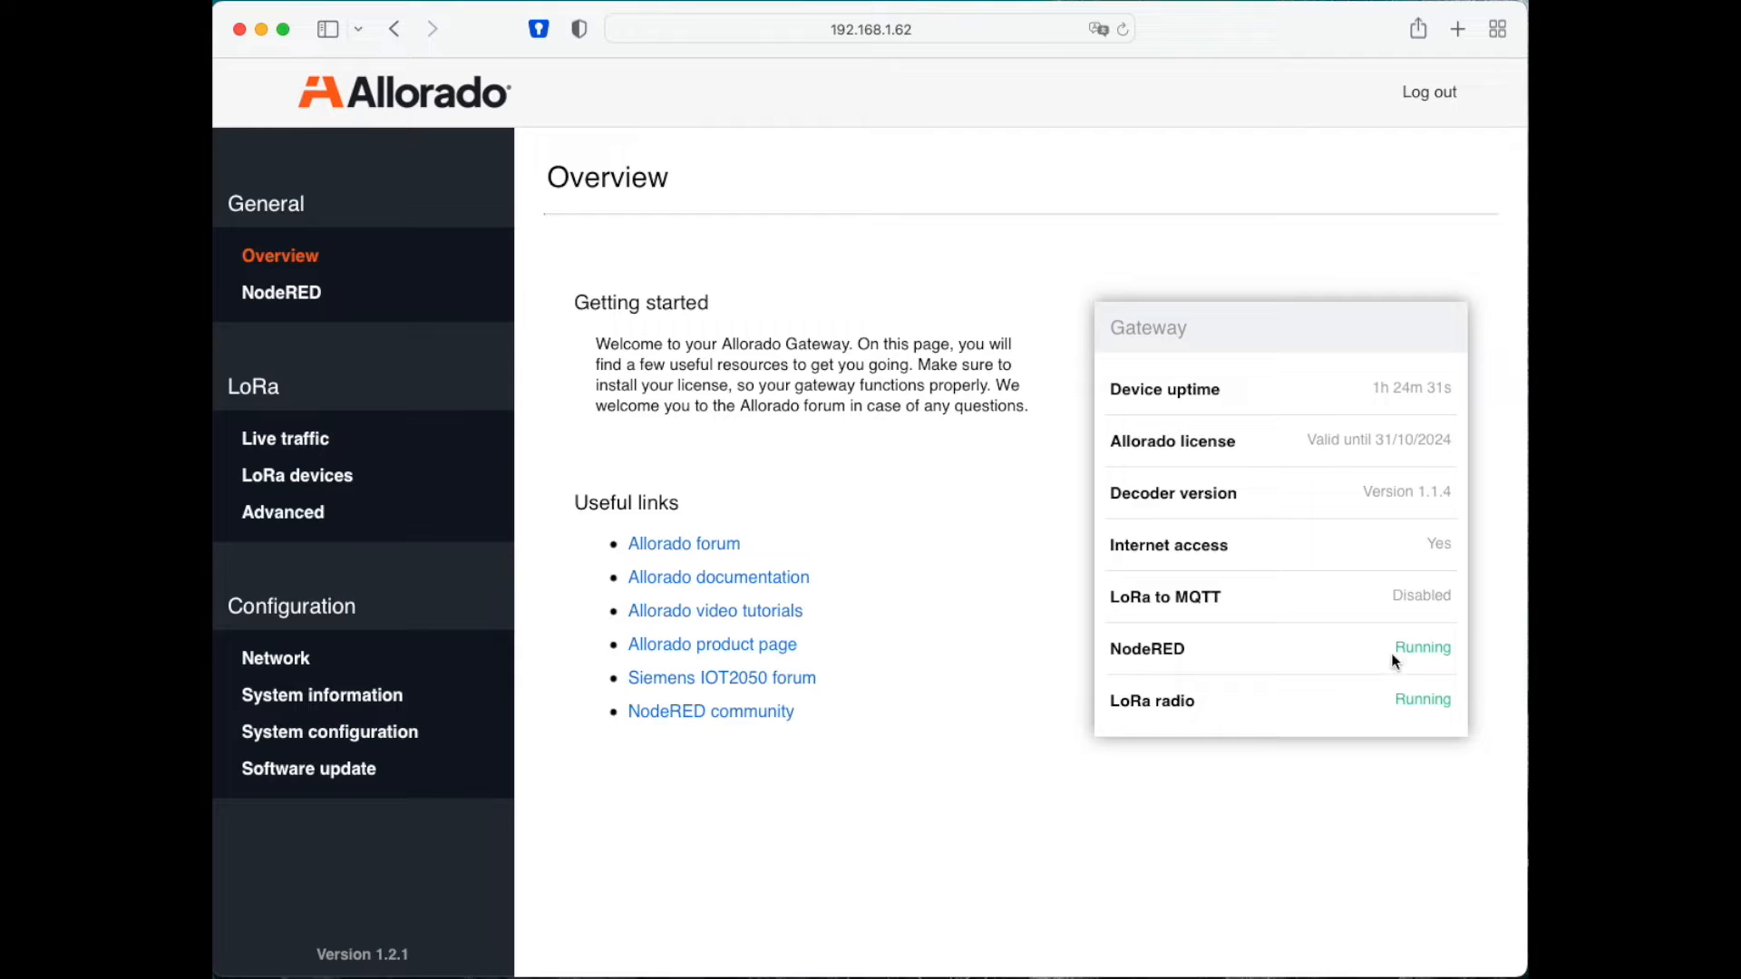
Open the gateway's Node-RED editor and add a LoRa device node to the Allorado flow.
{"action": "left_click", "coordinate": [300, 297]}
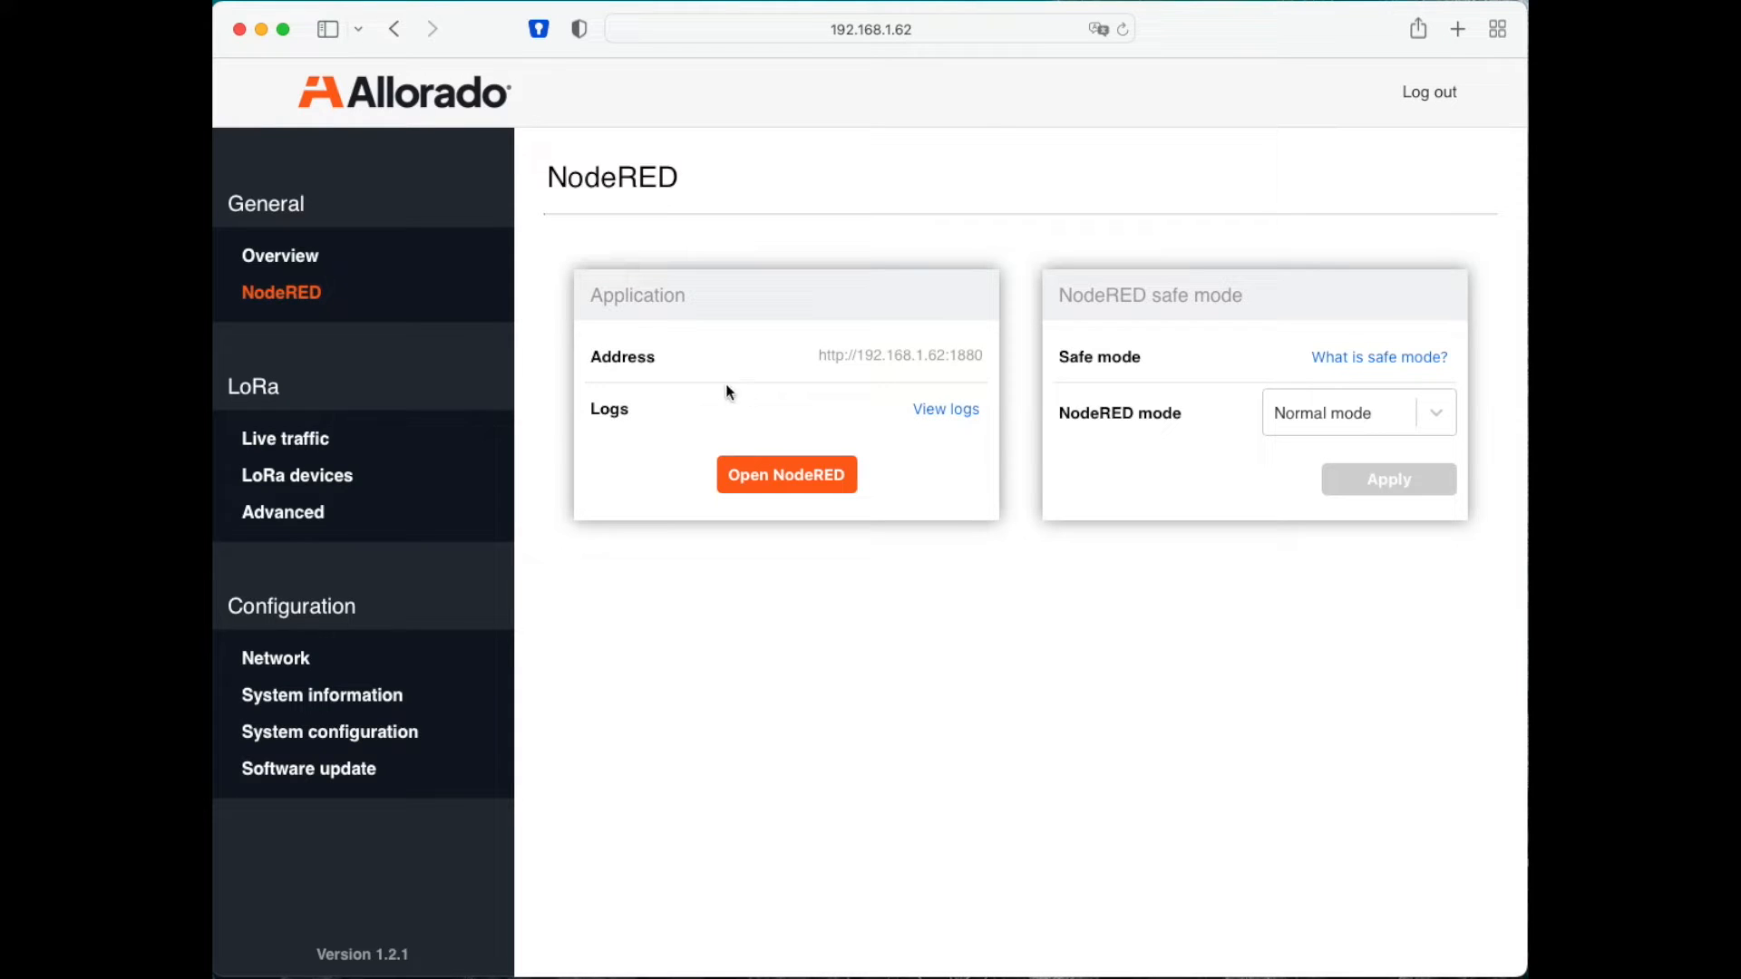
{"action": "left_click", "coordinate": [782, 488]}
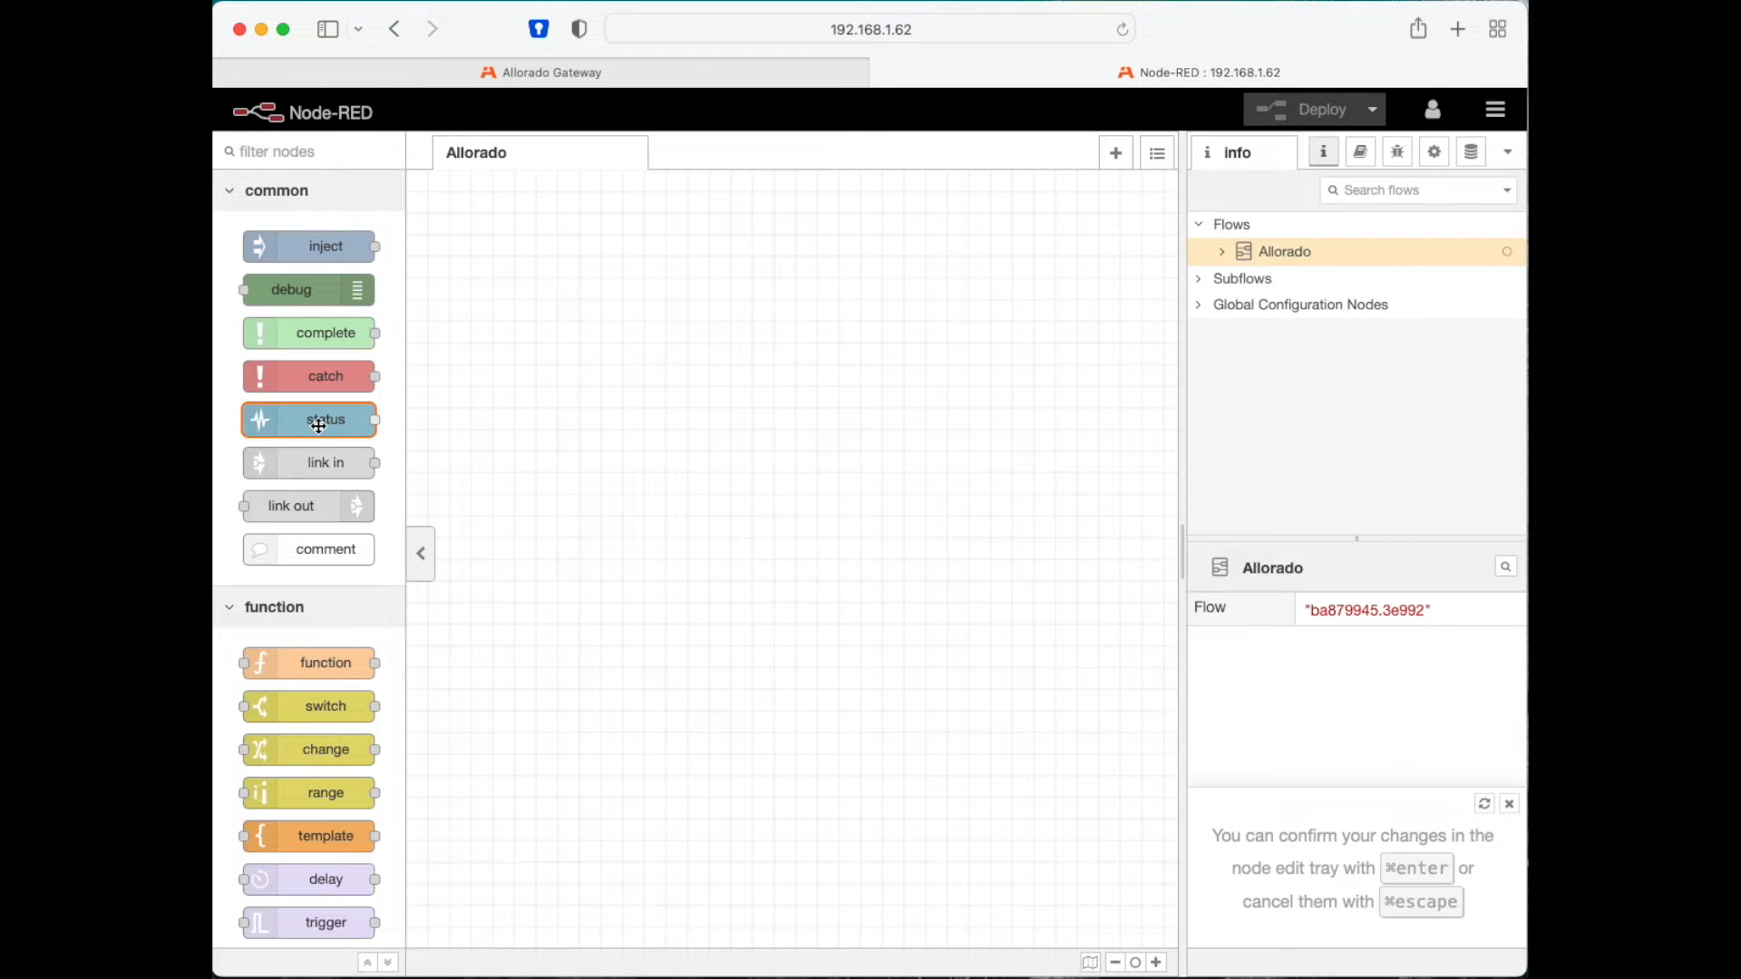
{"action": "scroll", "coordinate": [319, 430], "scroll_direction": "down", "scroll_amount": 10}
{"action": "scroll", "coordinate": [319, 430], "scroll_direction": "down", "scroll_amount": 12}
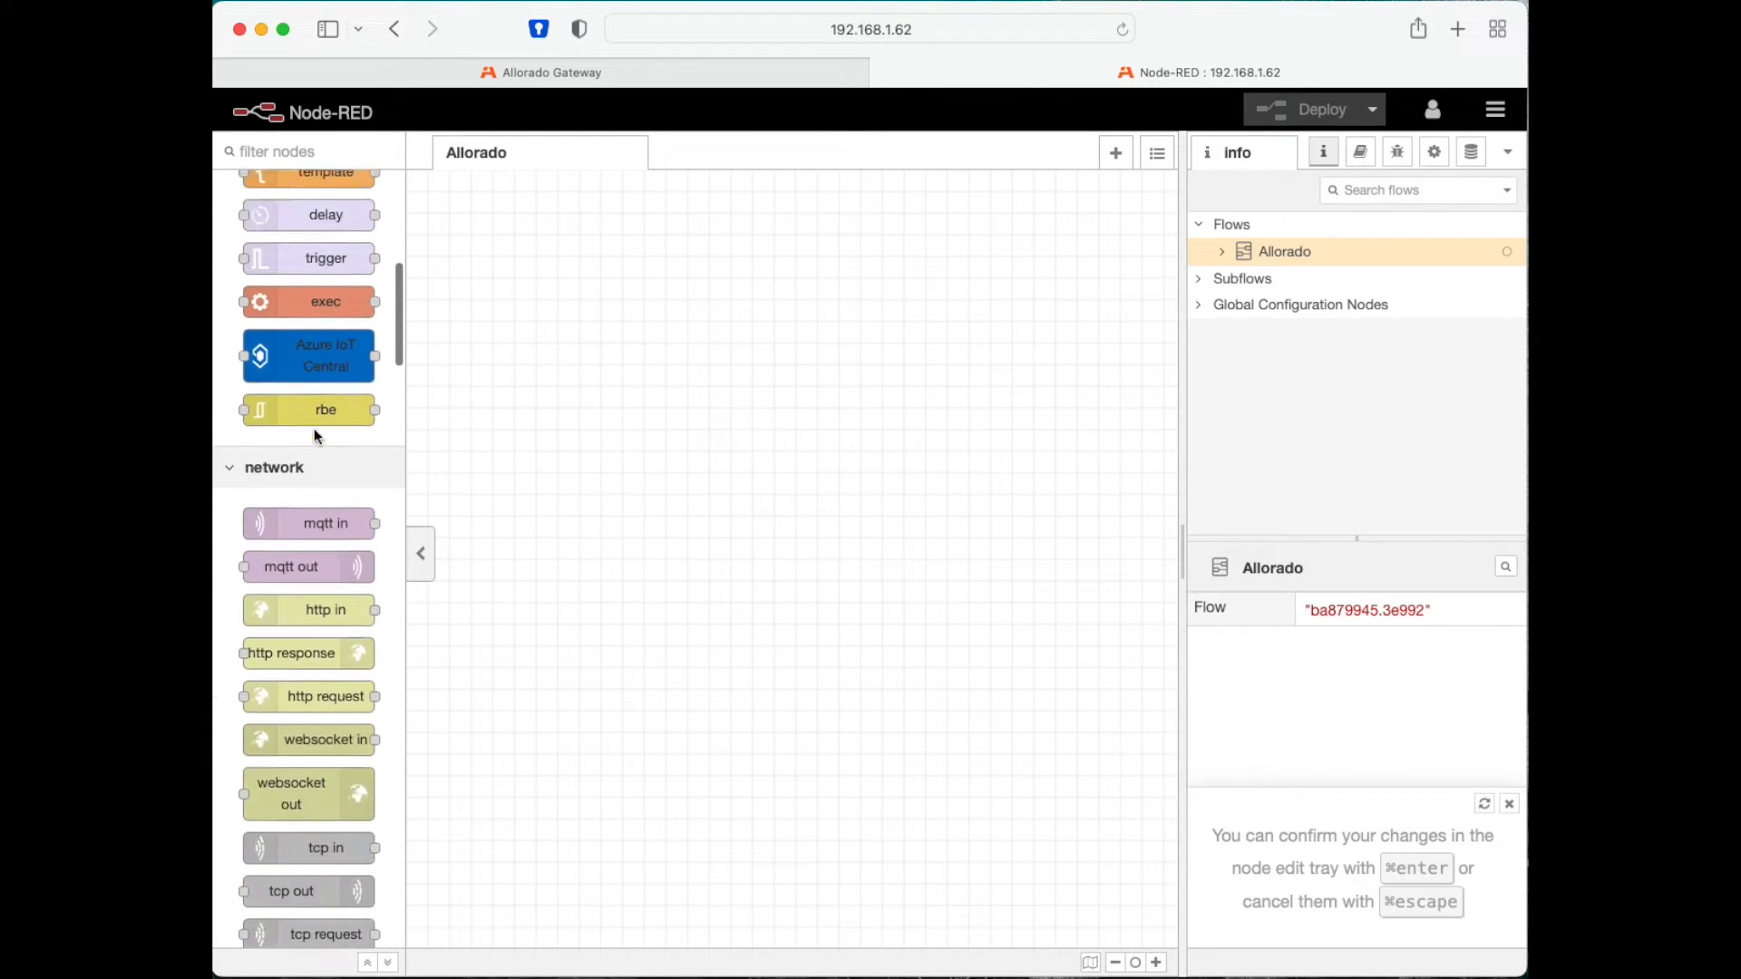
{"action": "scroll", "coordinate": [331, 441], "scroll_direction": "down", "scroll_amount": 12}
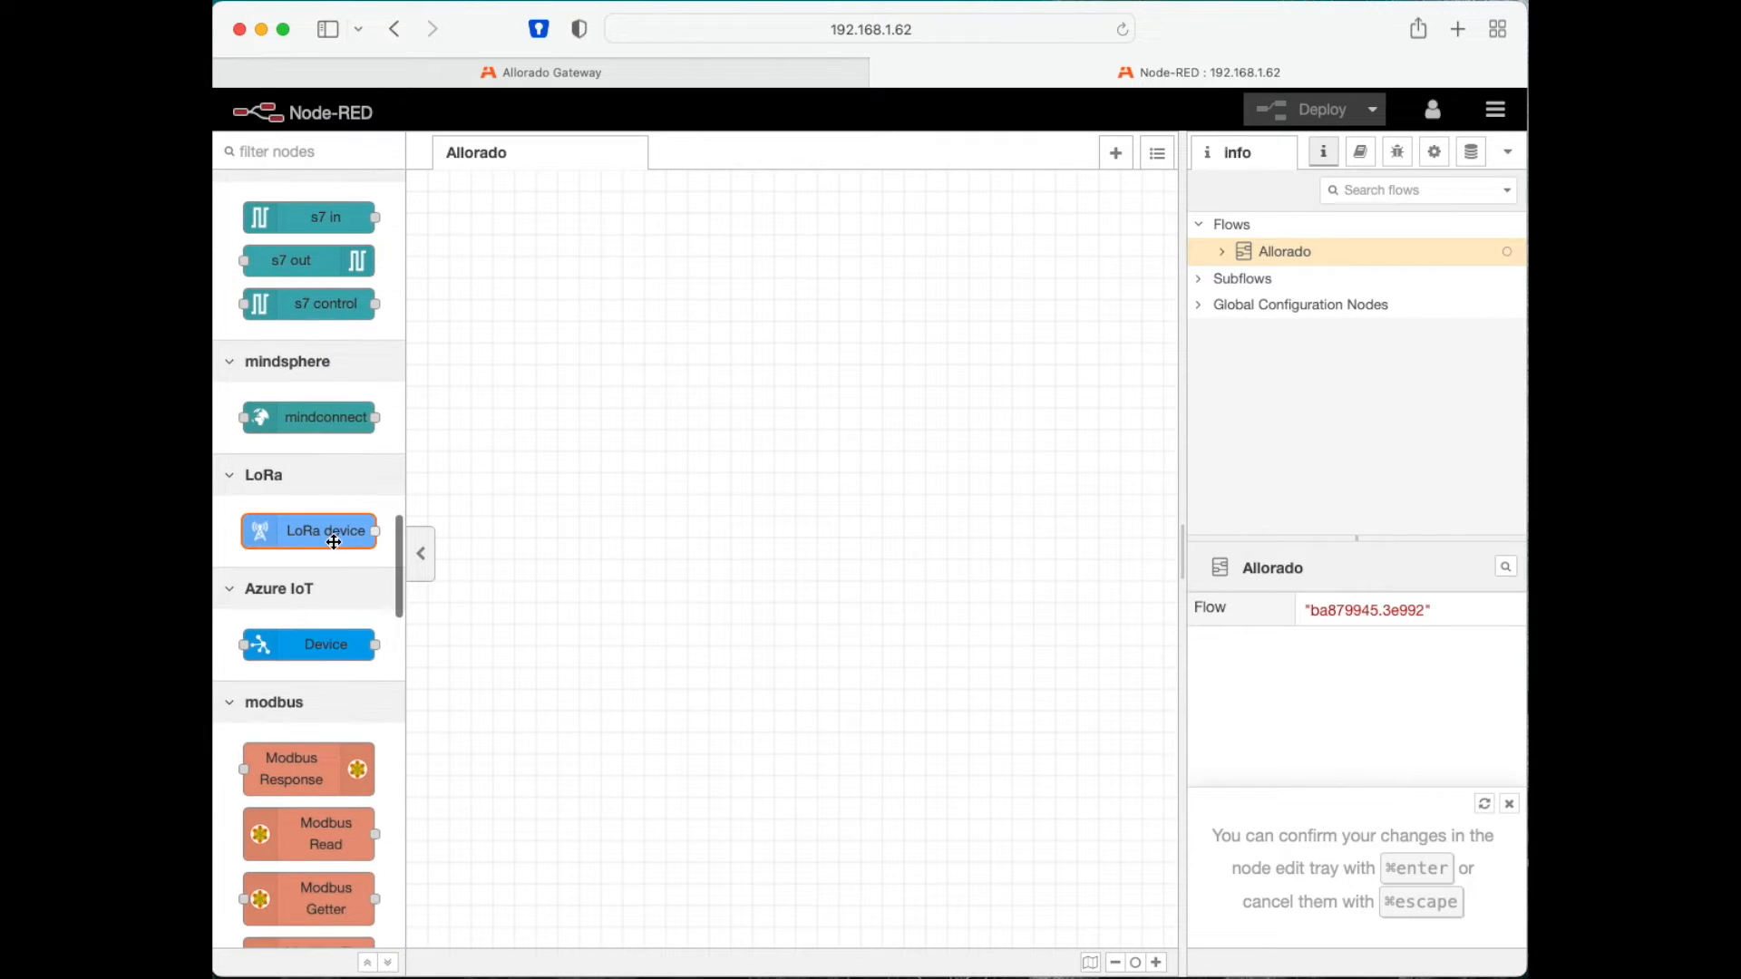
{"action": "left_click_drag", "start_coordinate": [299, 524], "coordinate": [585, 328]}
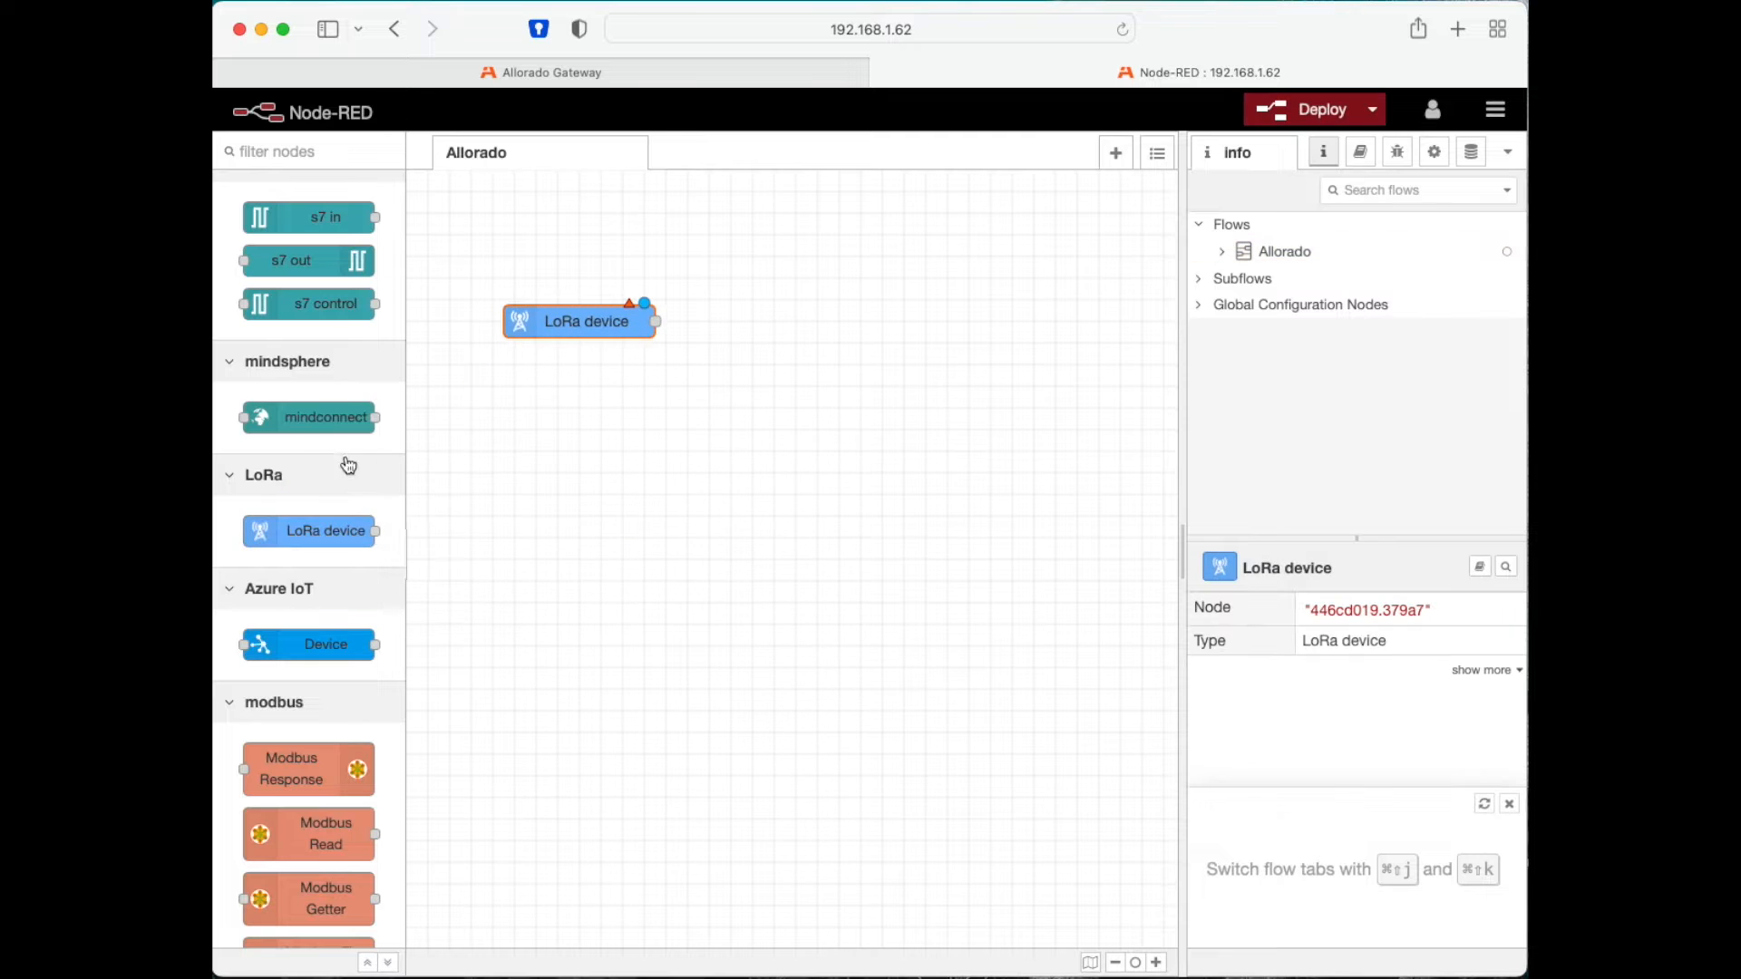
Add a new LoRa controller configuration for the LoRa device node.
{"action": "scroll", "coordinate": [362, 466], "scroll_direction": "up", "scroll_amount": 10}
{"action": "scroll", "coordinate": [313, 468], "scroll_direction": "up", "scroll_amount": 6}
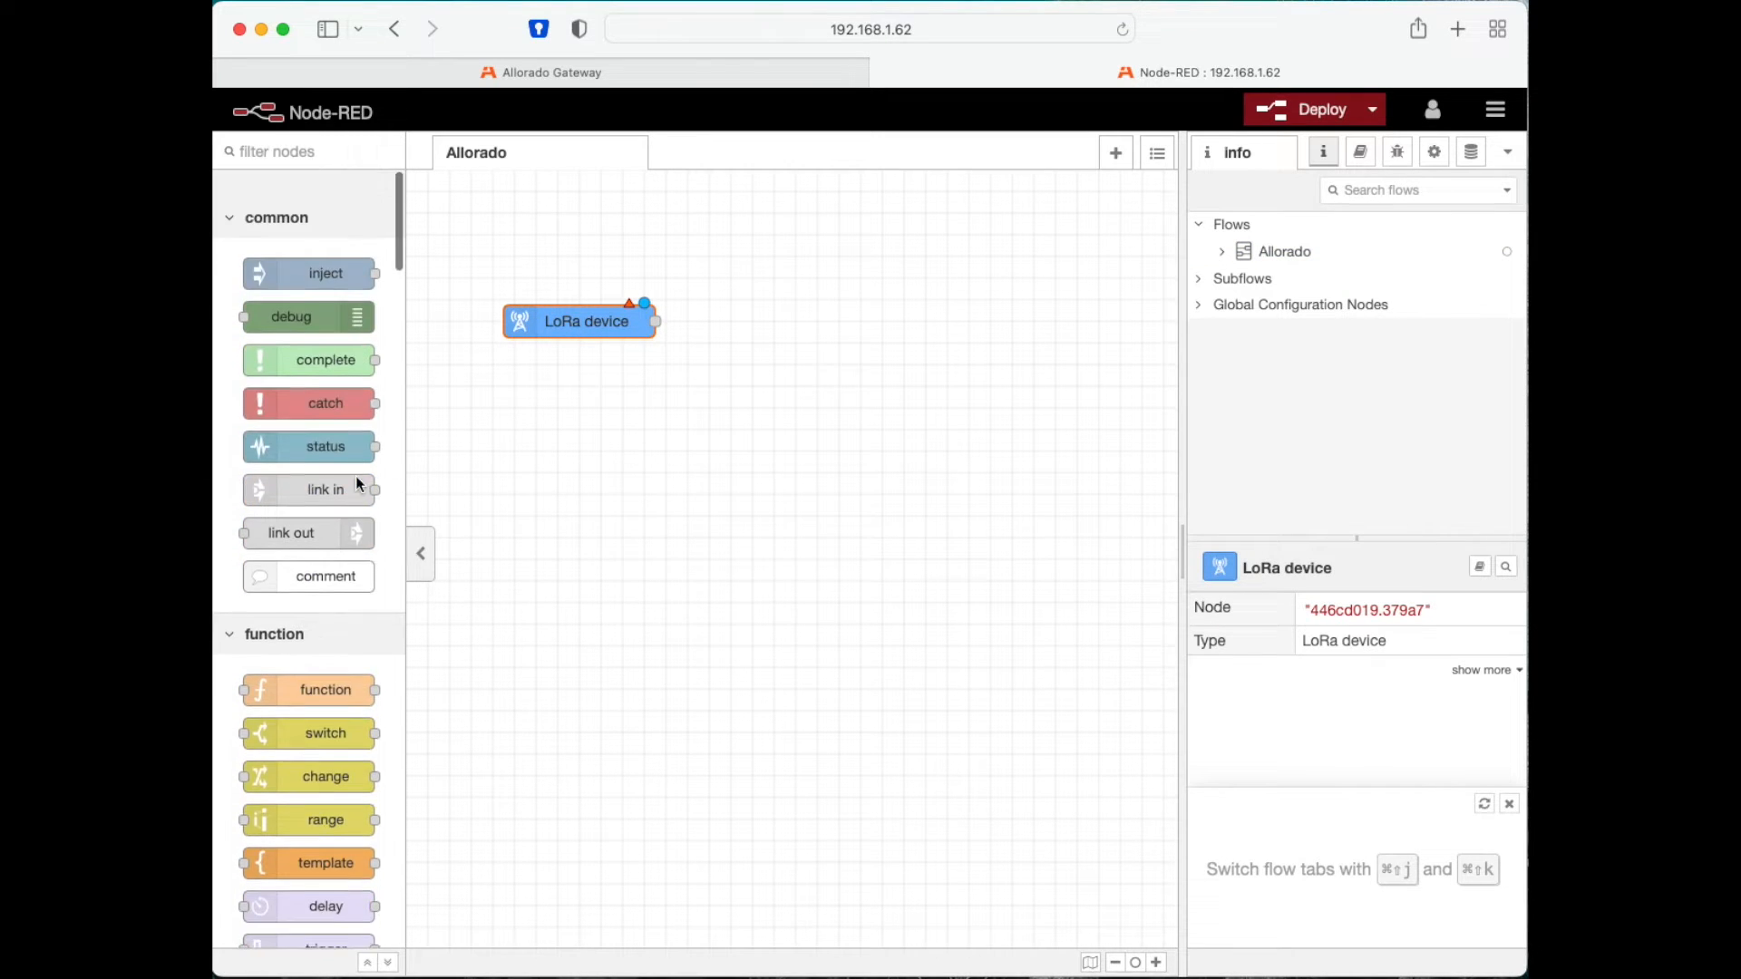
{"action": "double_click", "coordinate": [628, 324]}
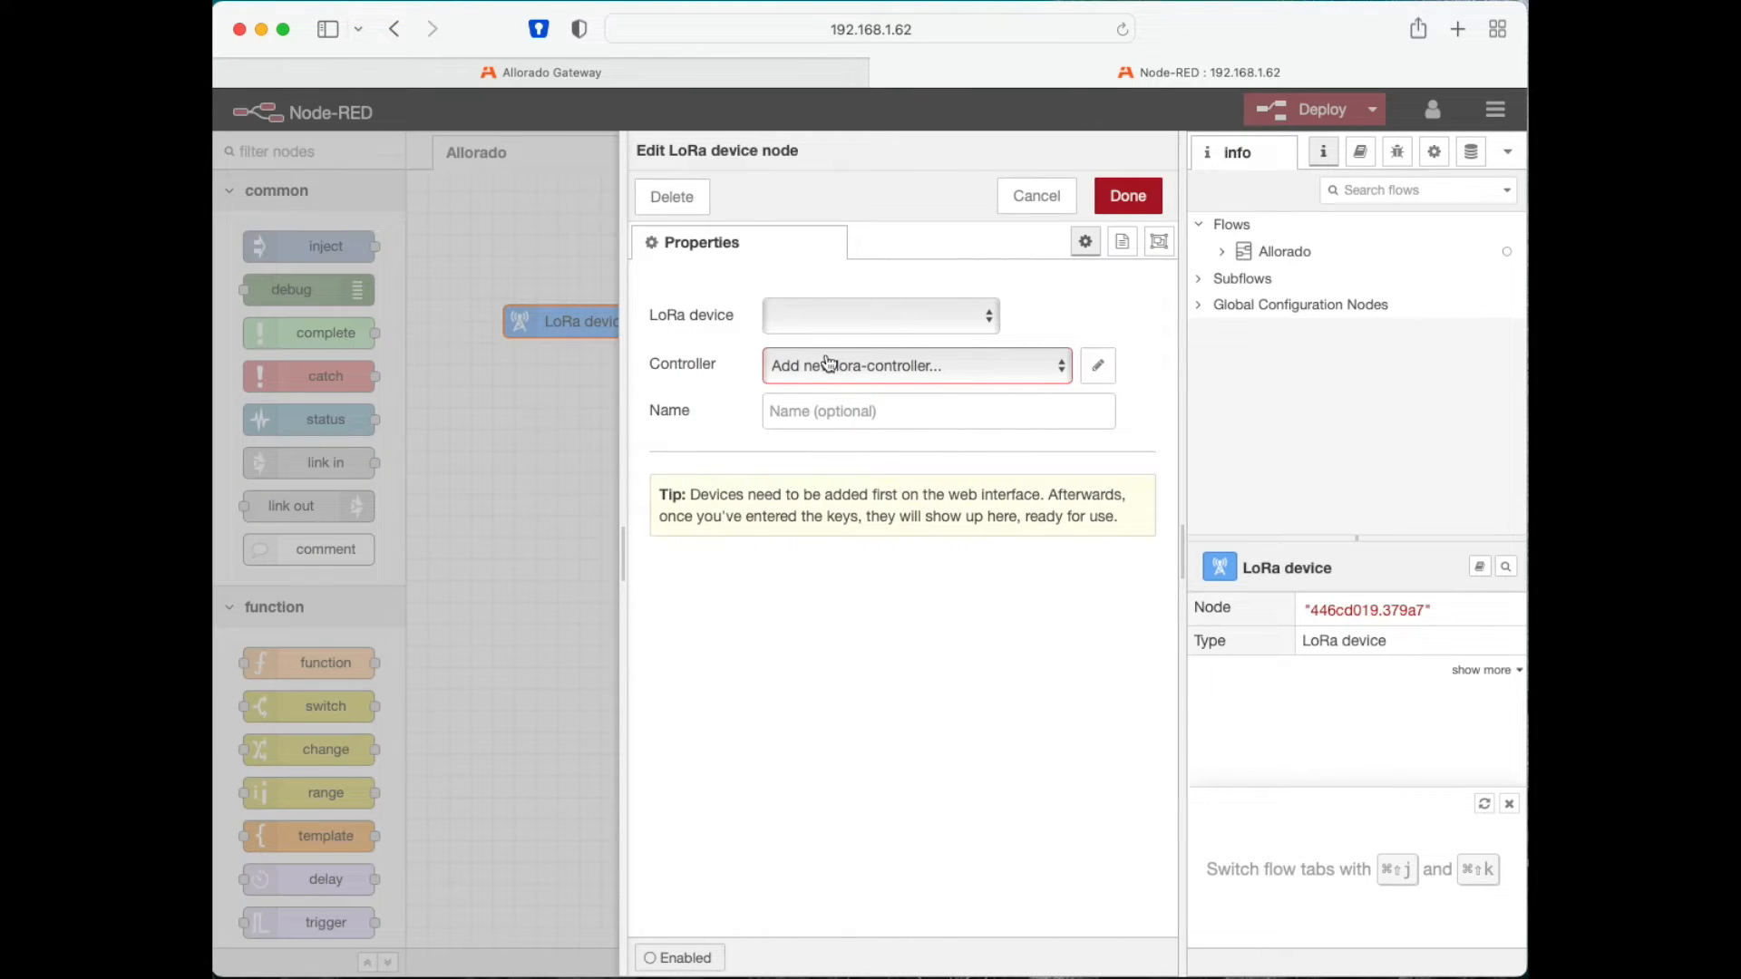
{"action": "left_click", "coordinate": [1098, 366]}
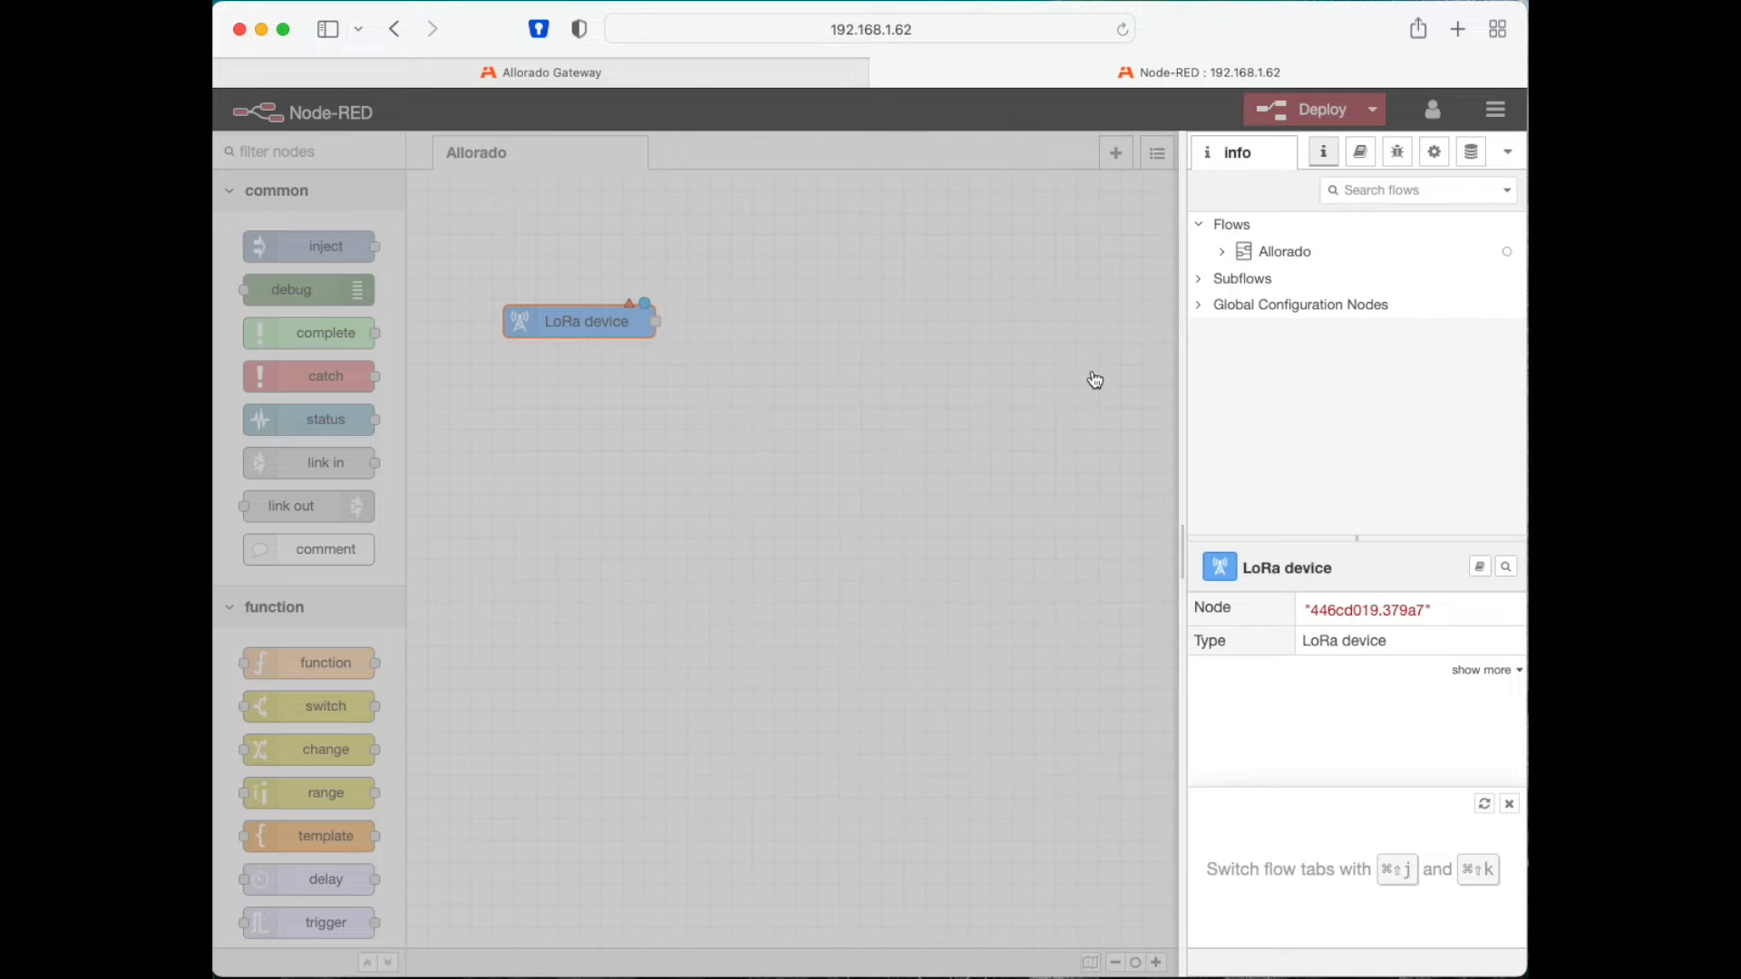
{"action": "left_click", "coordinate": [1153, 209]}
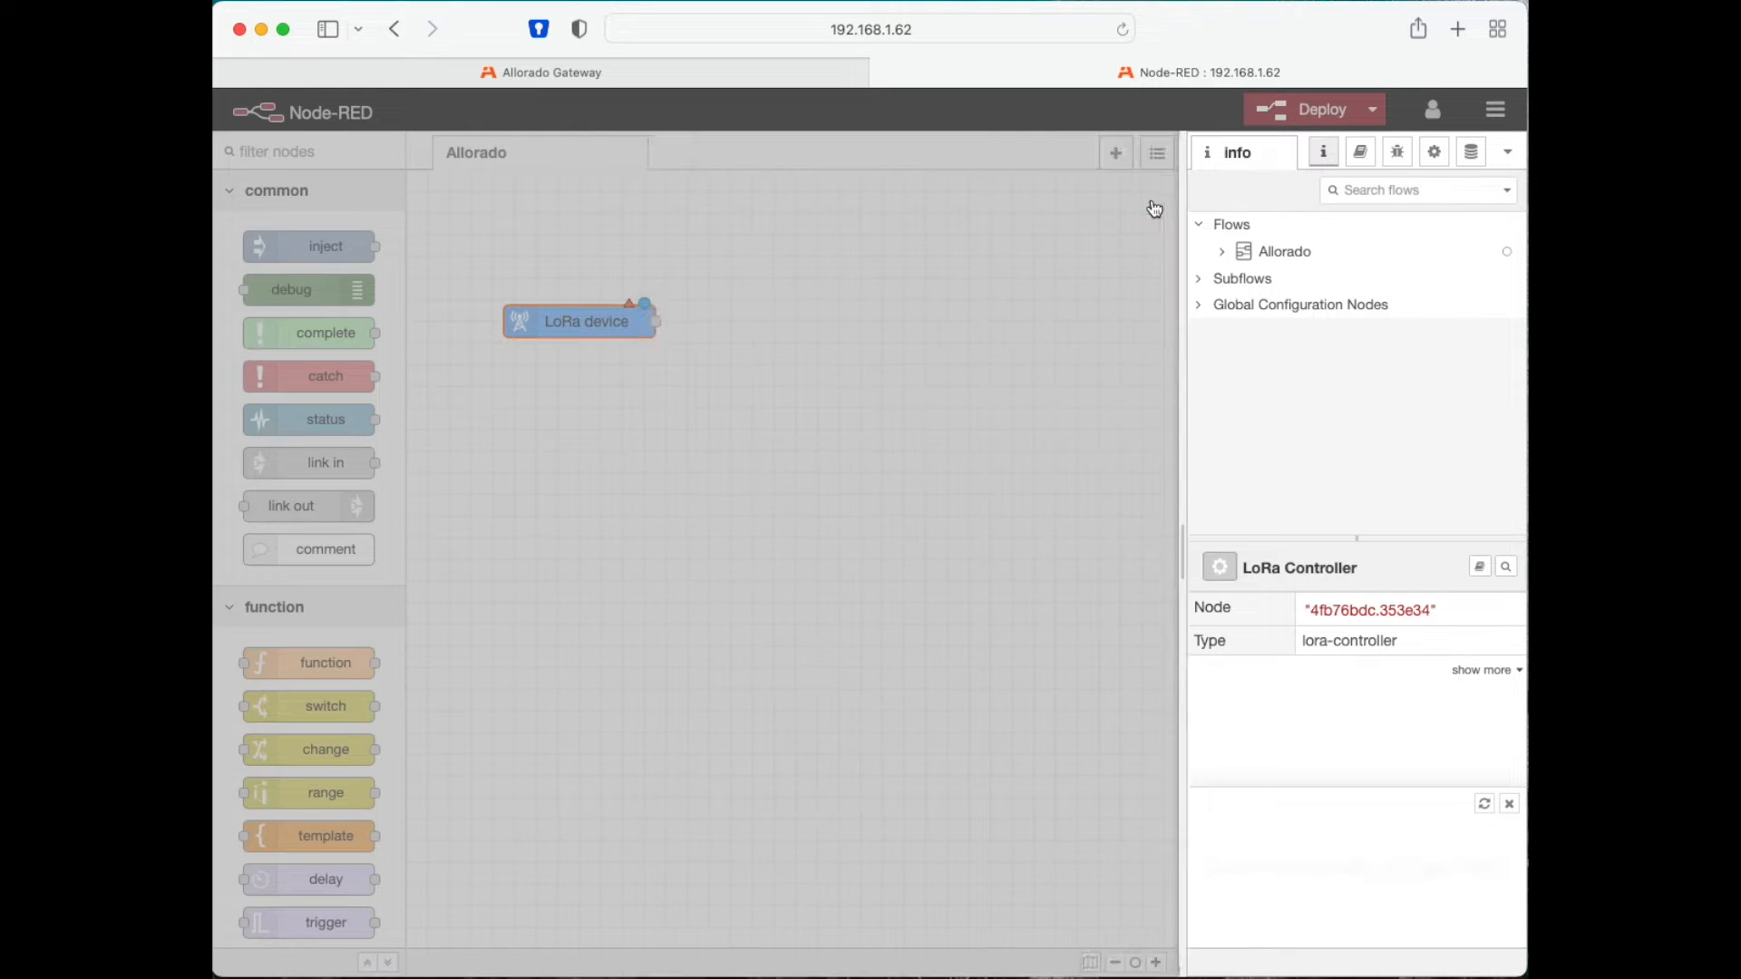
Assign Testdevice as the node's LoRa device and save the node settings.
{"action": "left_click", "coordinate": [685, 319]}
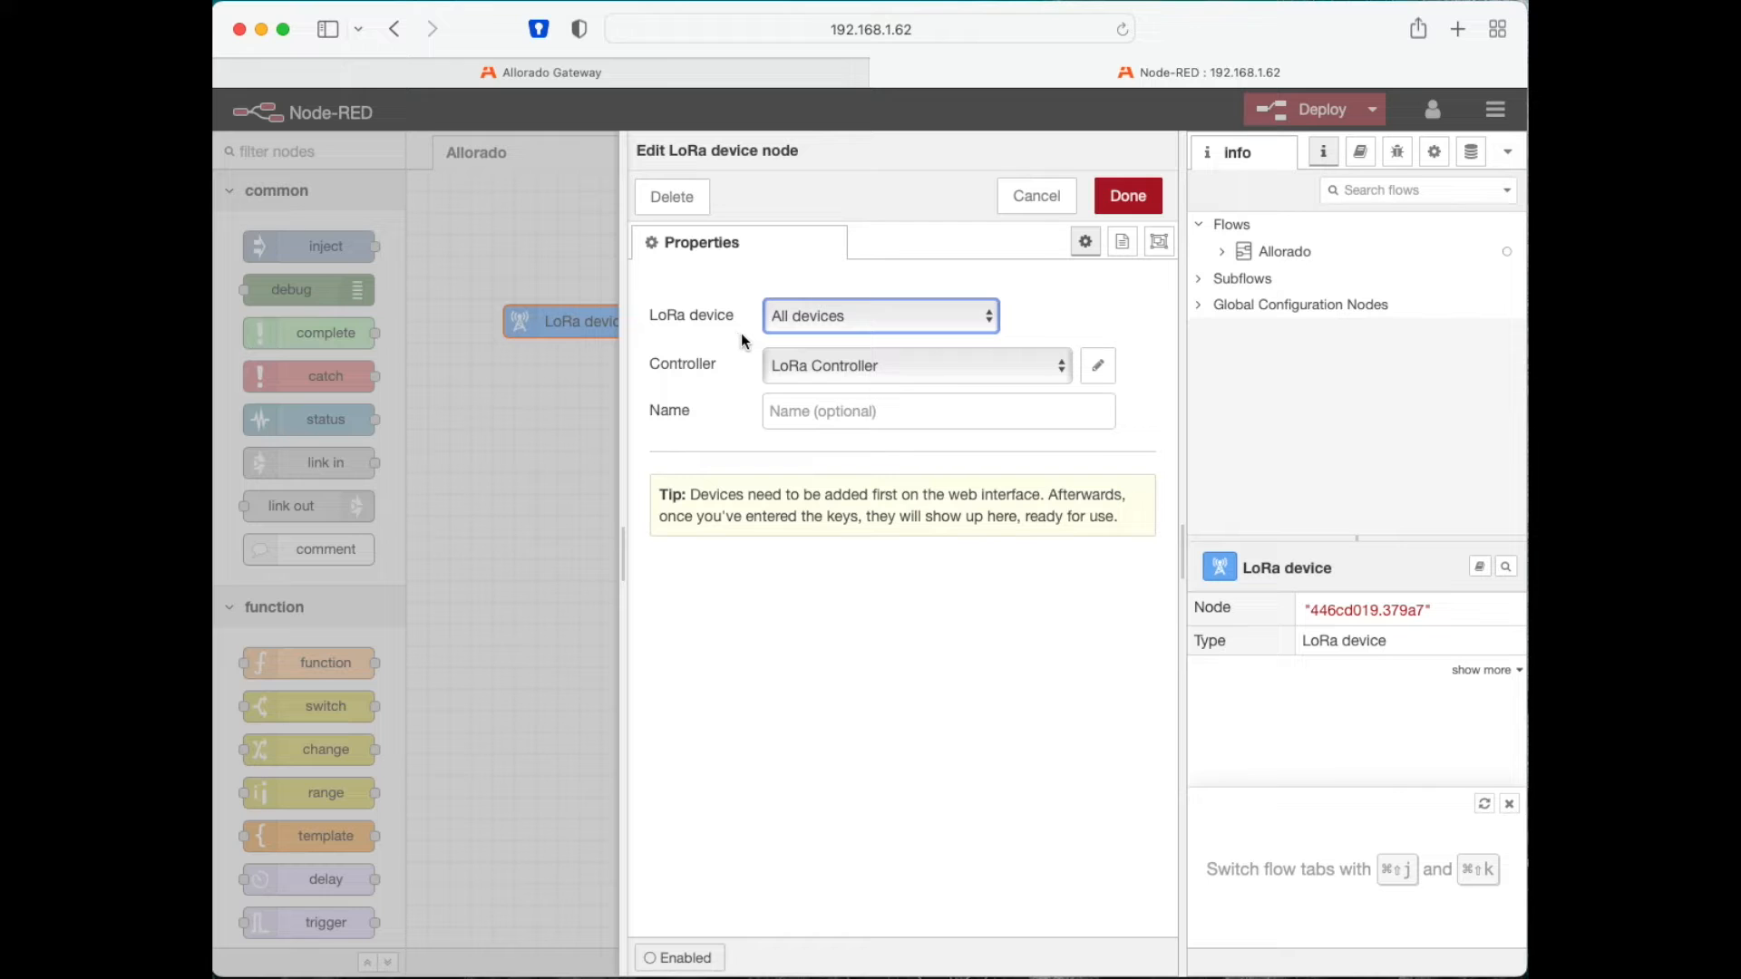
{"action": "left_click", "coordinate": [814, 324]}
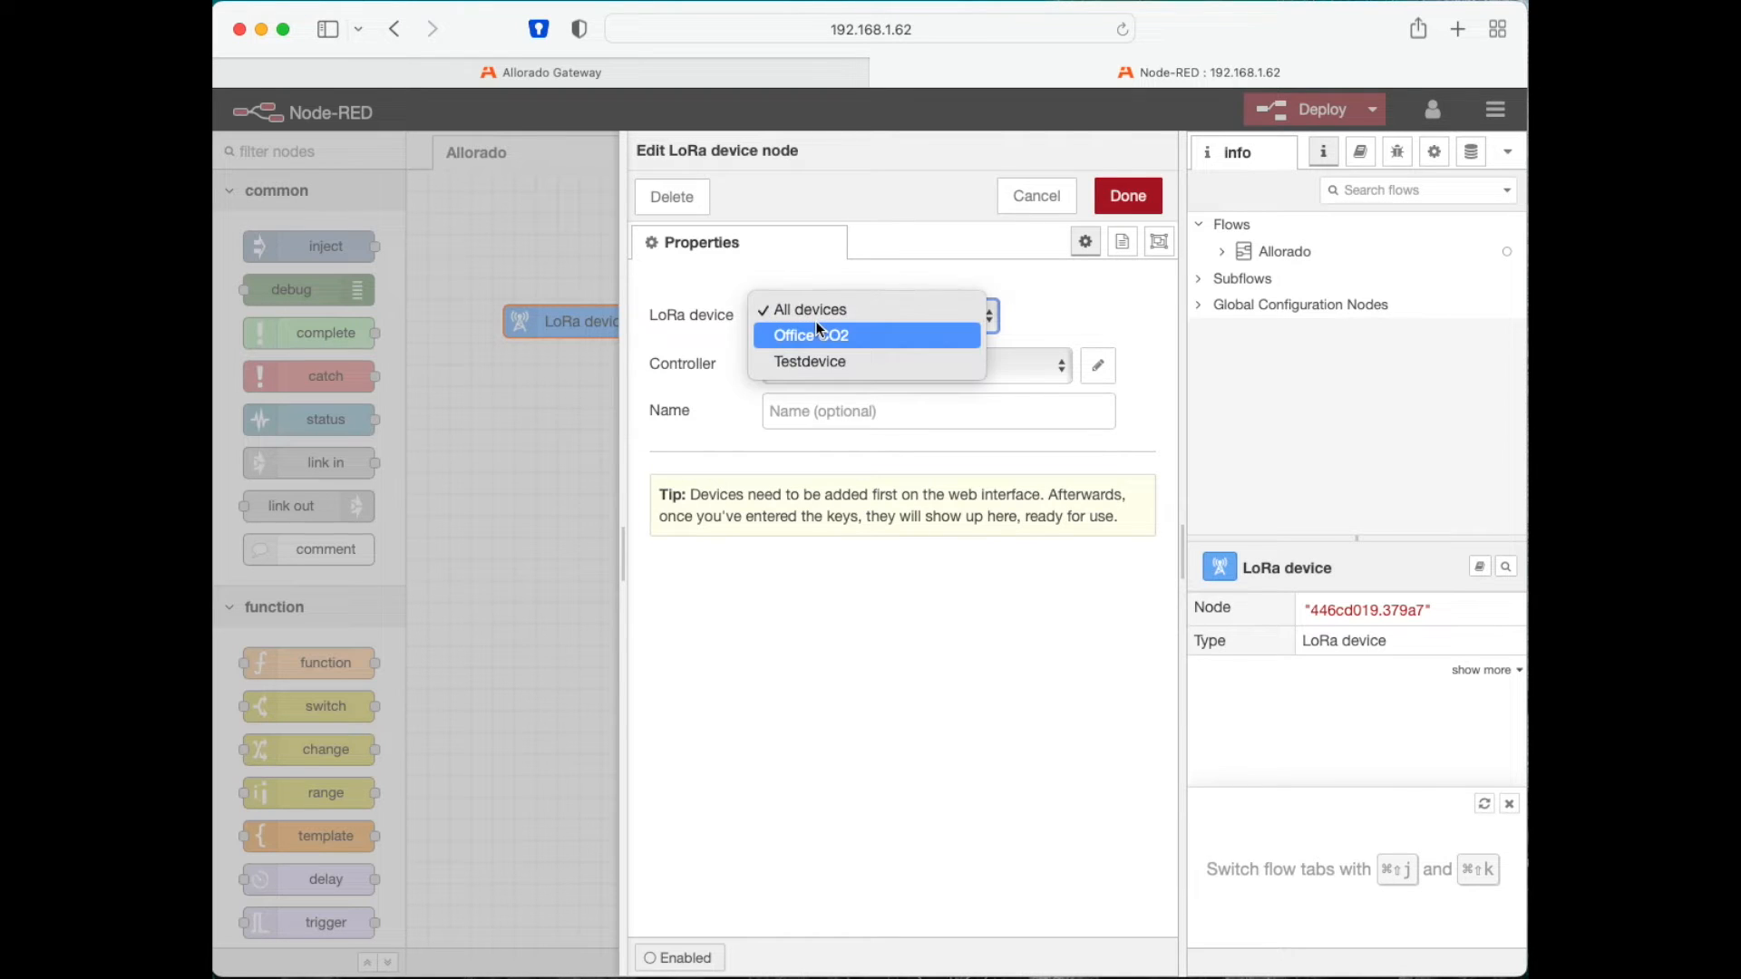
{"action": "left_click", "coordinate": [893, 363]}
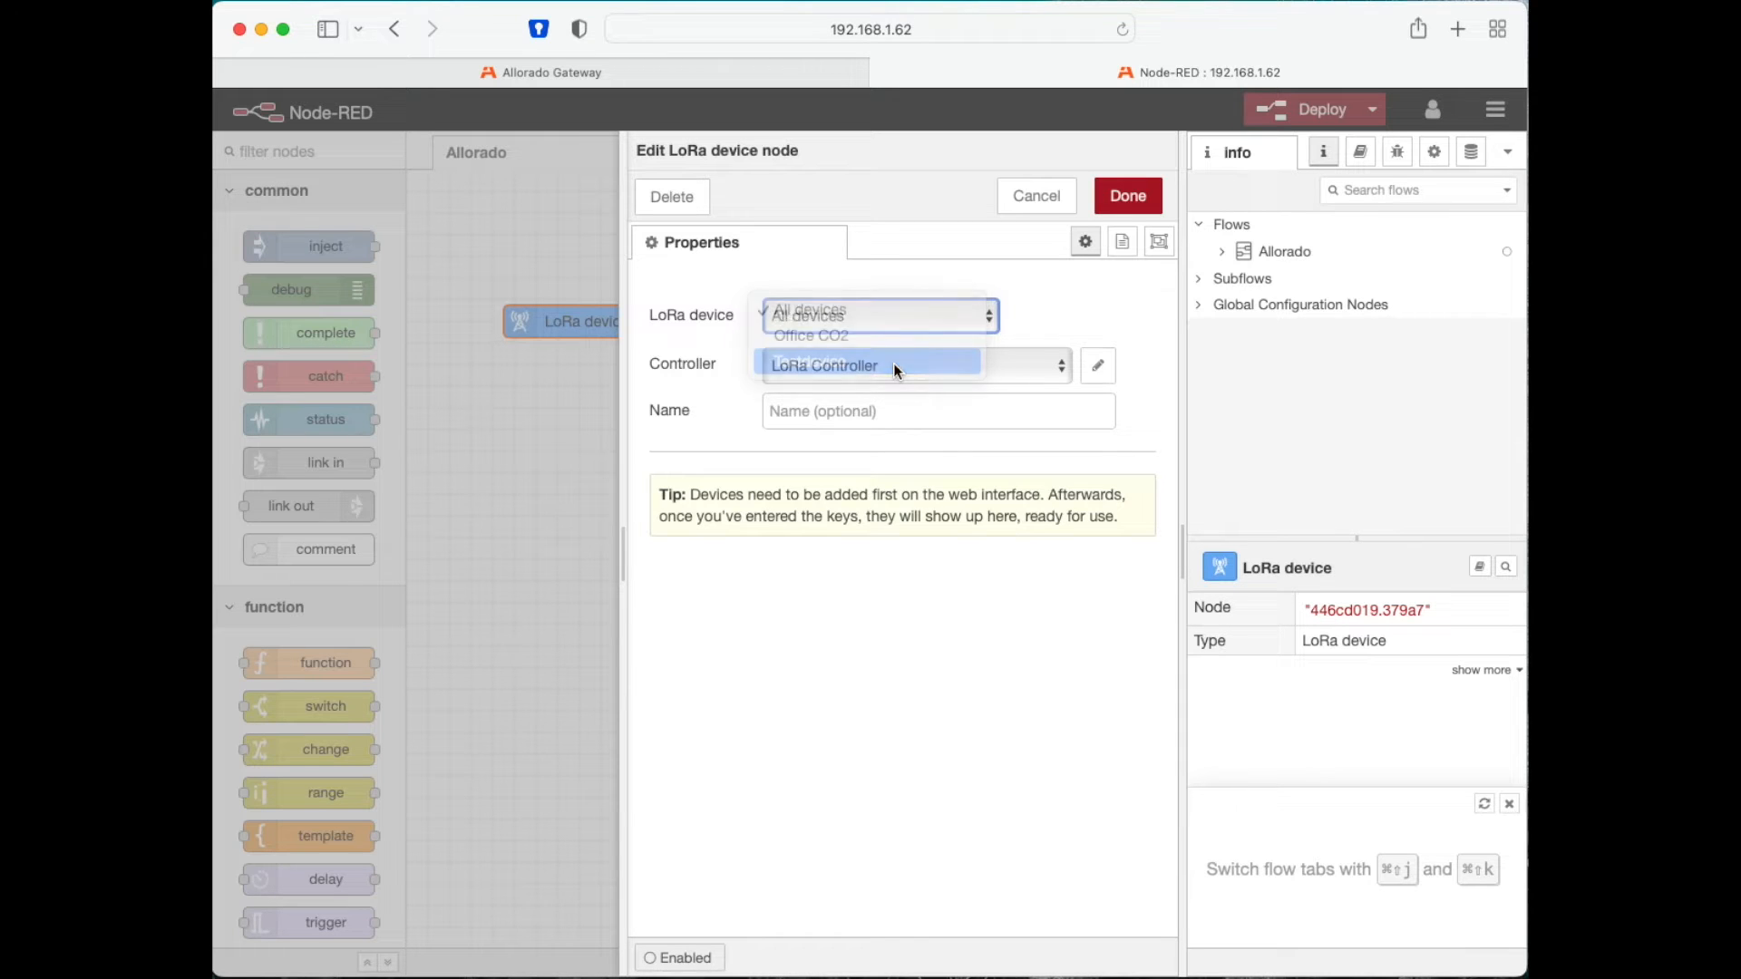
{"action": "left_click", "coordinate": [1128, 196]}
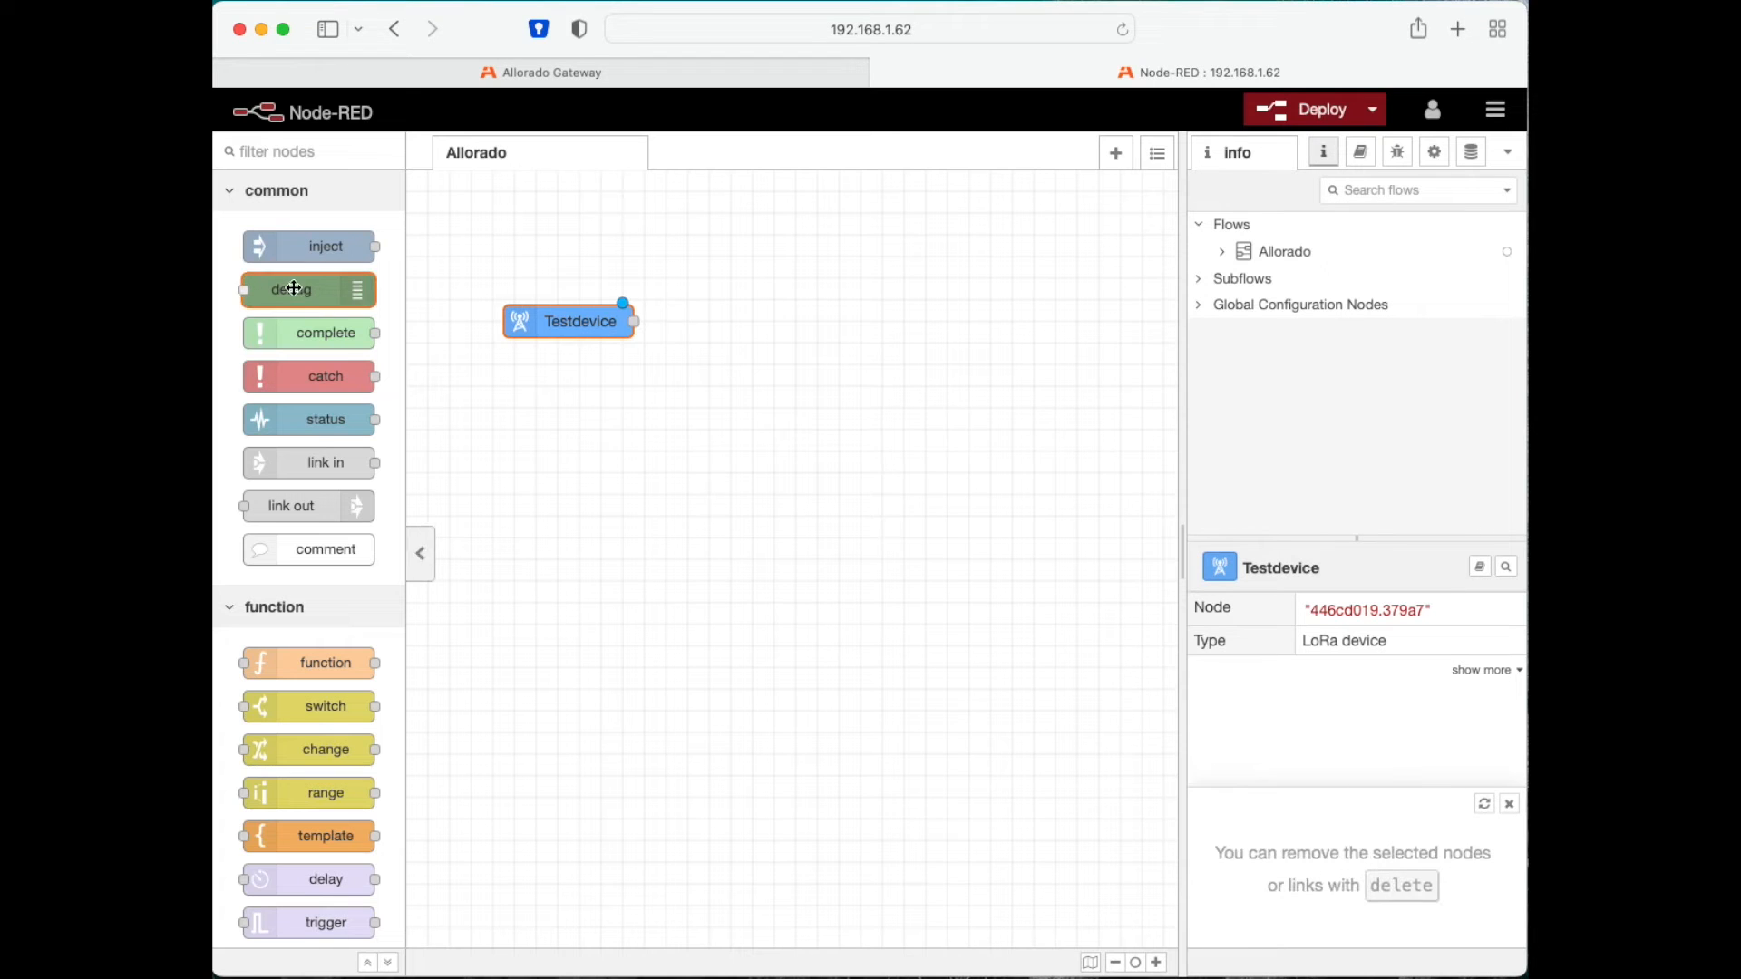
Add a debug node beside the Testdevice node and set its output to the complete msg object.
{"action": "left_click_drag", "start_coordinate": [283, 294], "coordinate": [724, 323]}
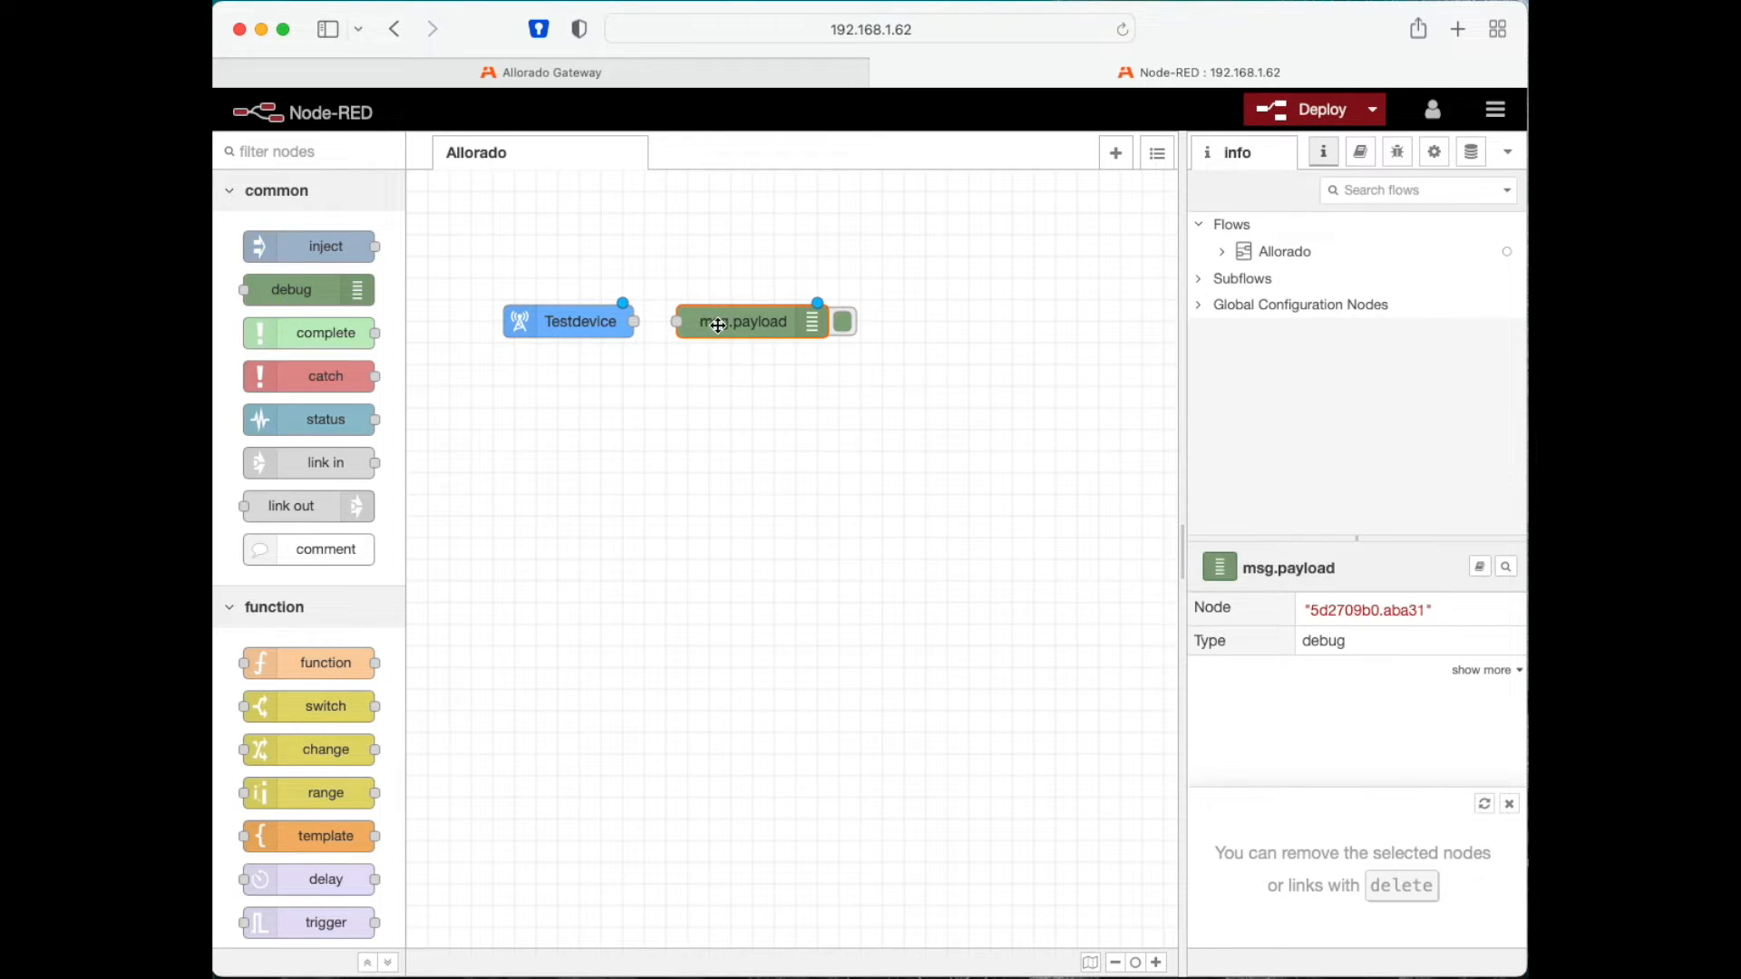
{"action": "double_click", "coordinate": [720, 323]}
{"action": "left_click", "coordinate": [778, 317]}
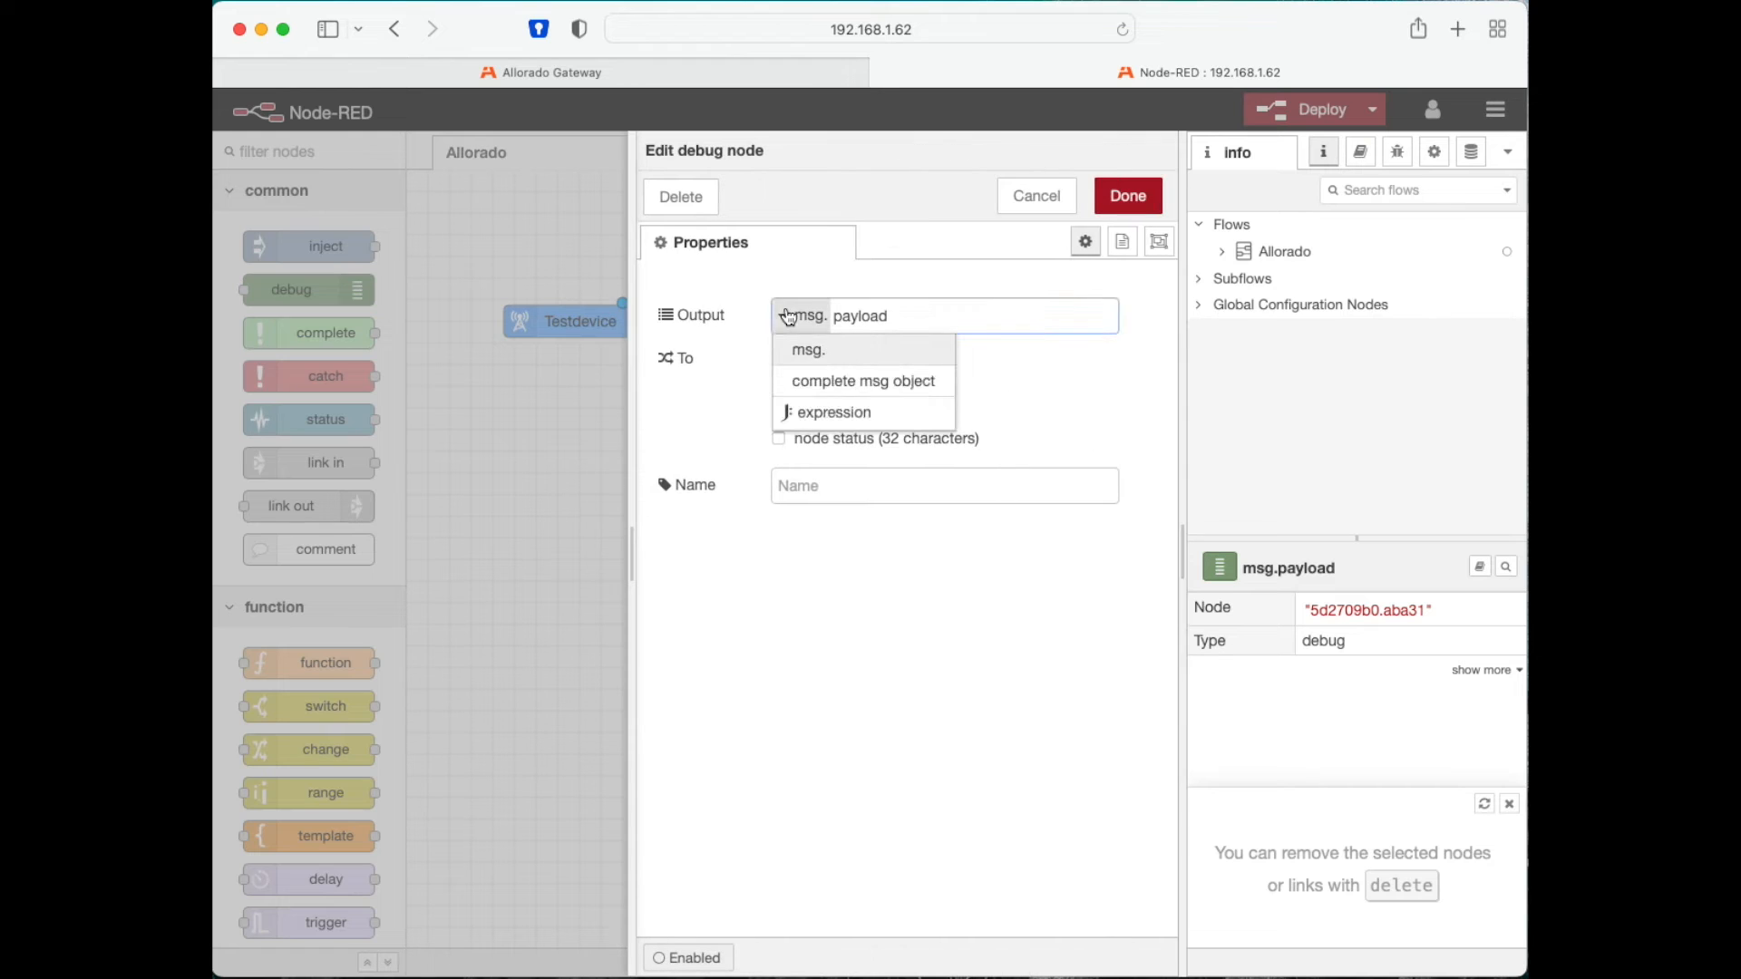
{"action": "left_click", "coordinate": [835, 386]}
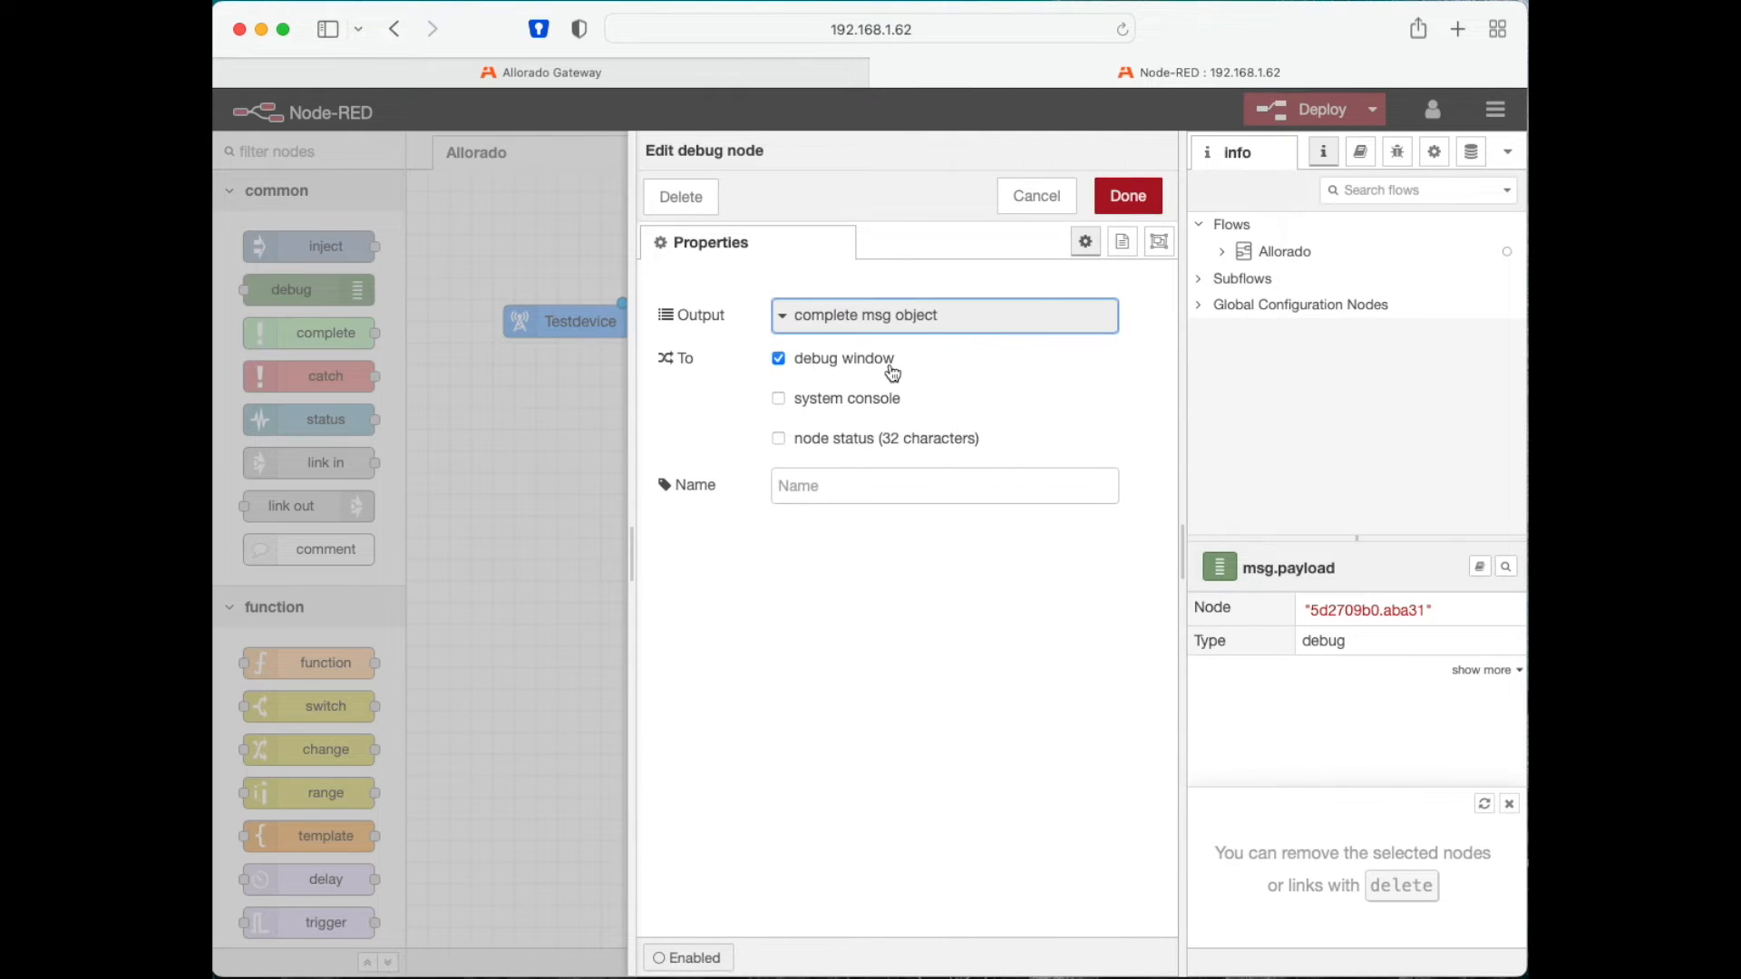
{"action": "left_click", "coordinate": [1127, 195]}
Wire the Testdevice node's output to the debug node and deploy the flow.
{"action": "left_click_drag", "start_coordinate": [625, 322], "coordinate": [677, 322]}
{"action": "left_click", "coordinate": [1320, 110]}
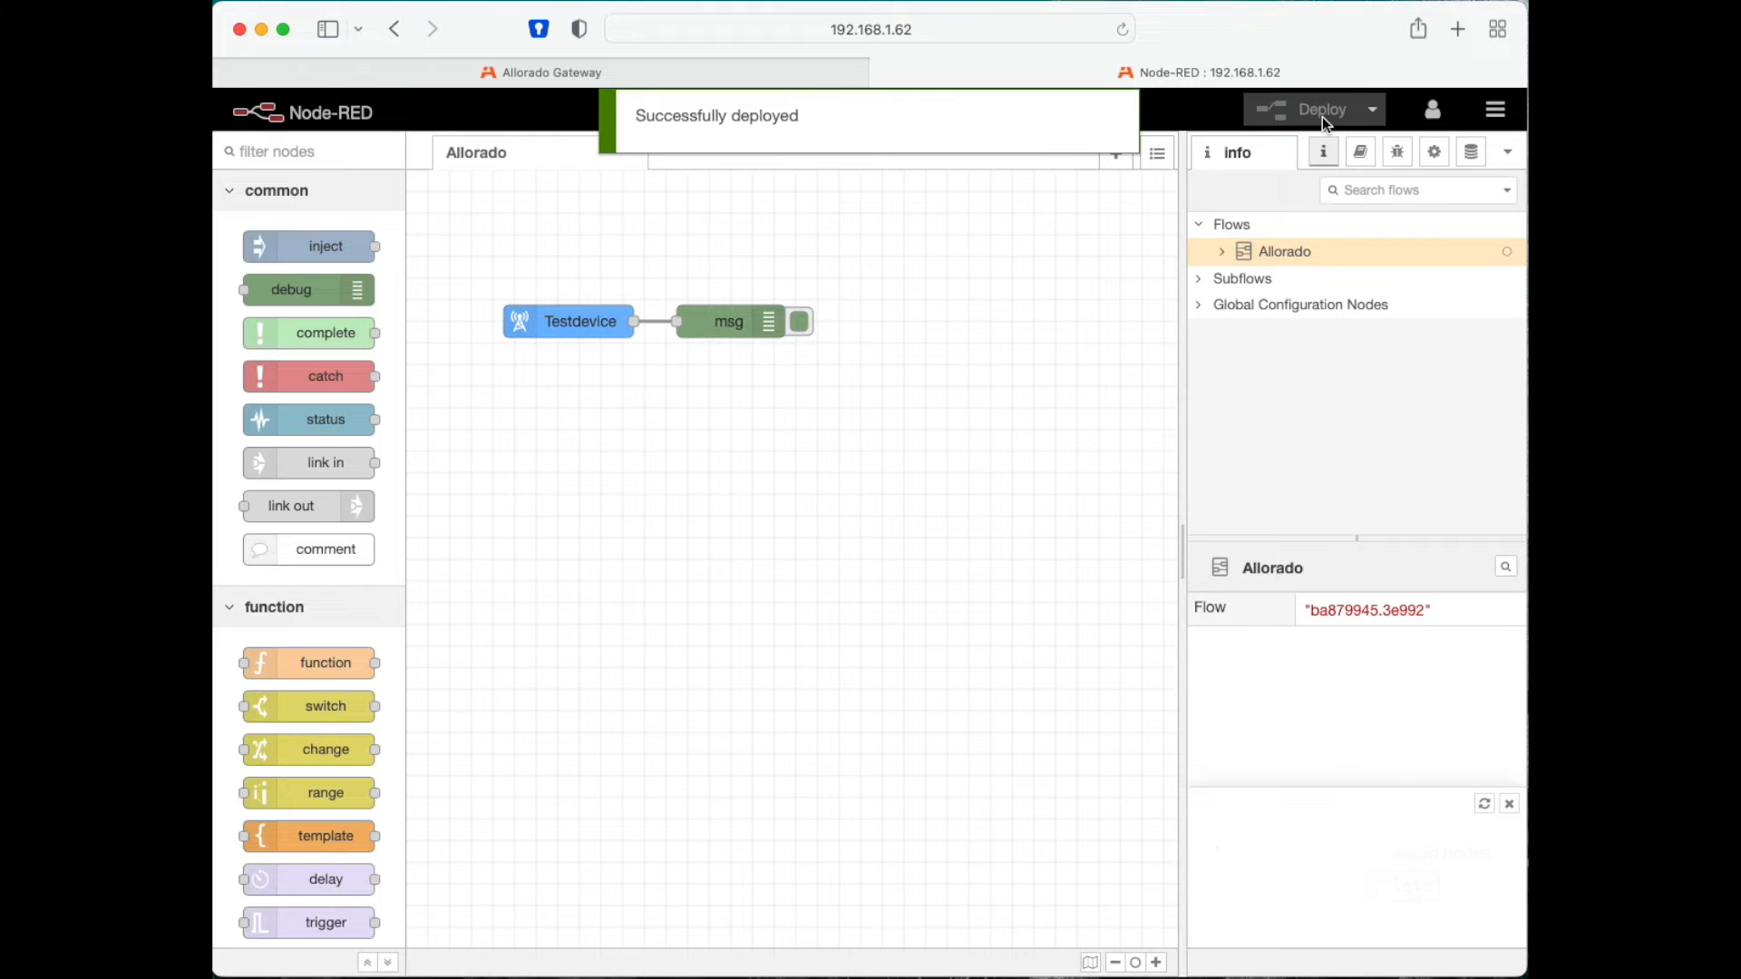
Show the debug messages and expand the received message's lora, deviceinfo and decoded objects to examine the sensor data.
{"action": "left_click", "coordinate": [1358, 152]}
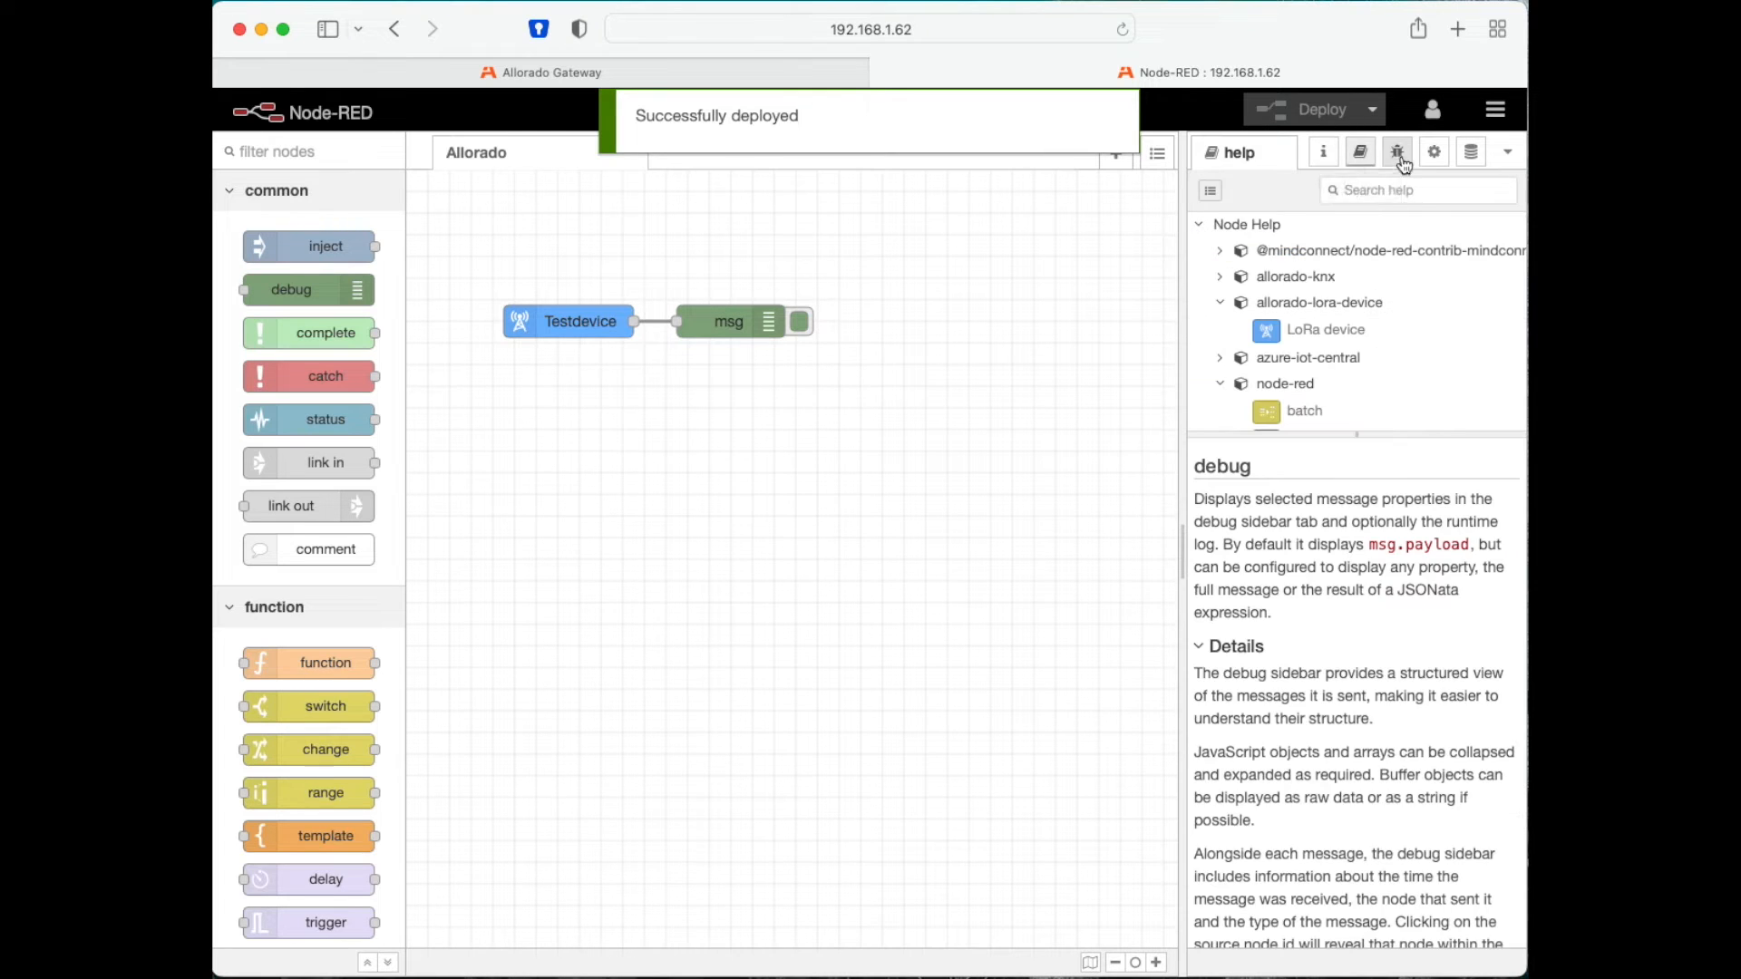
{"action": "left_click", "coordinate": [1399, 154]}
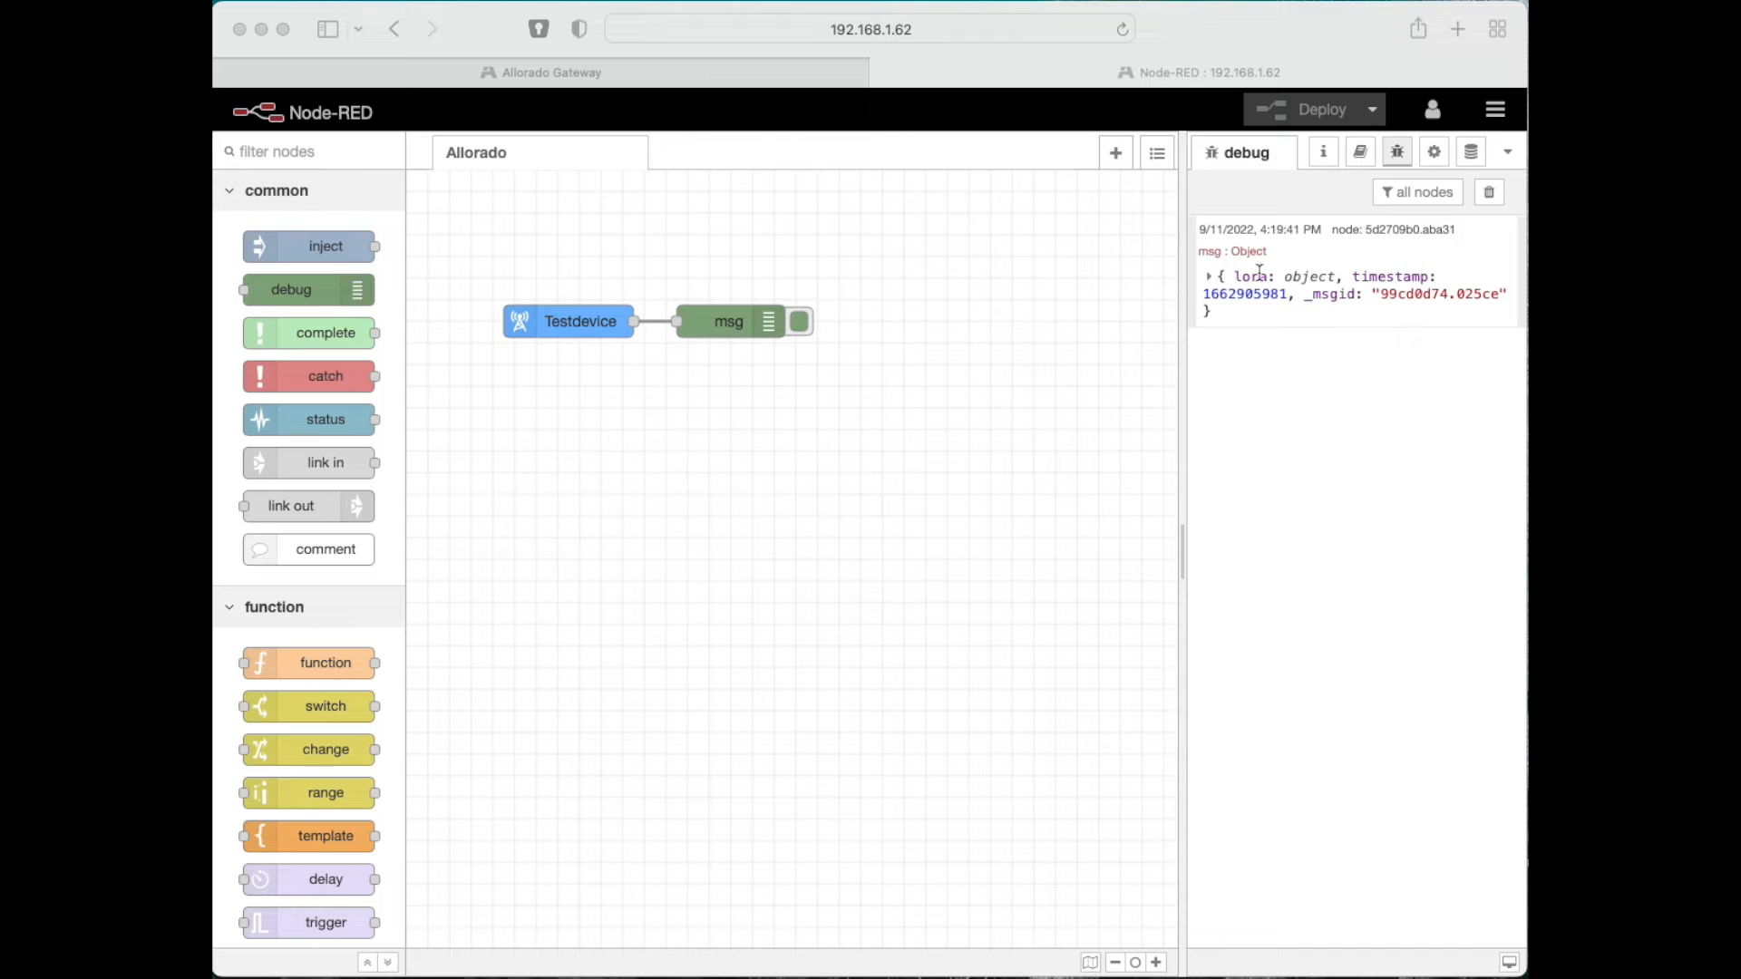
{"action": "left_click", "coordinate": [1213, 279]}
{"action": "left_click", "coordinate": [1213, 280]}
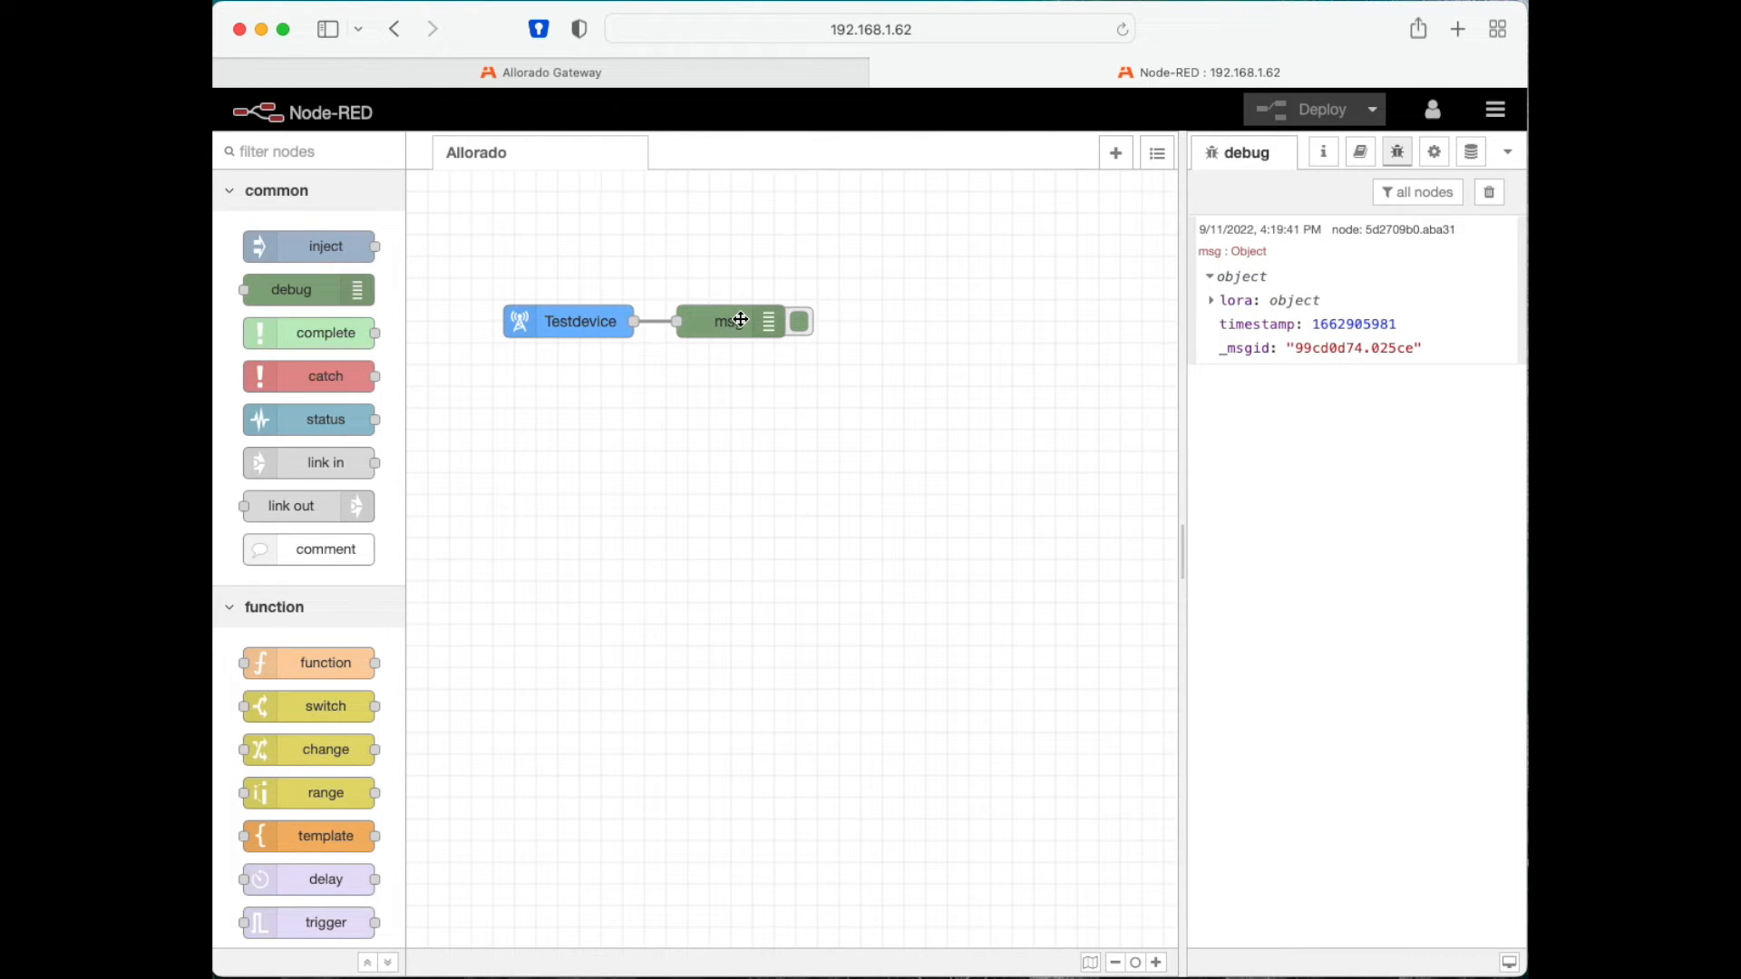
{"action": "left_click", "coordinate": [1235, 306]}
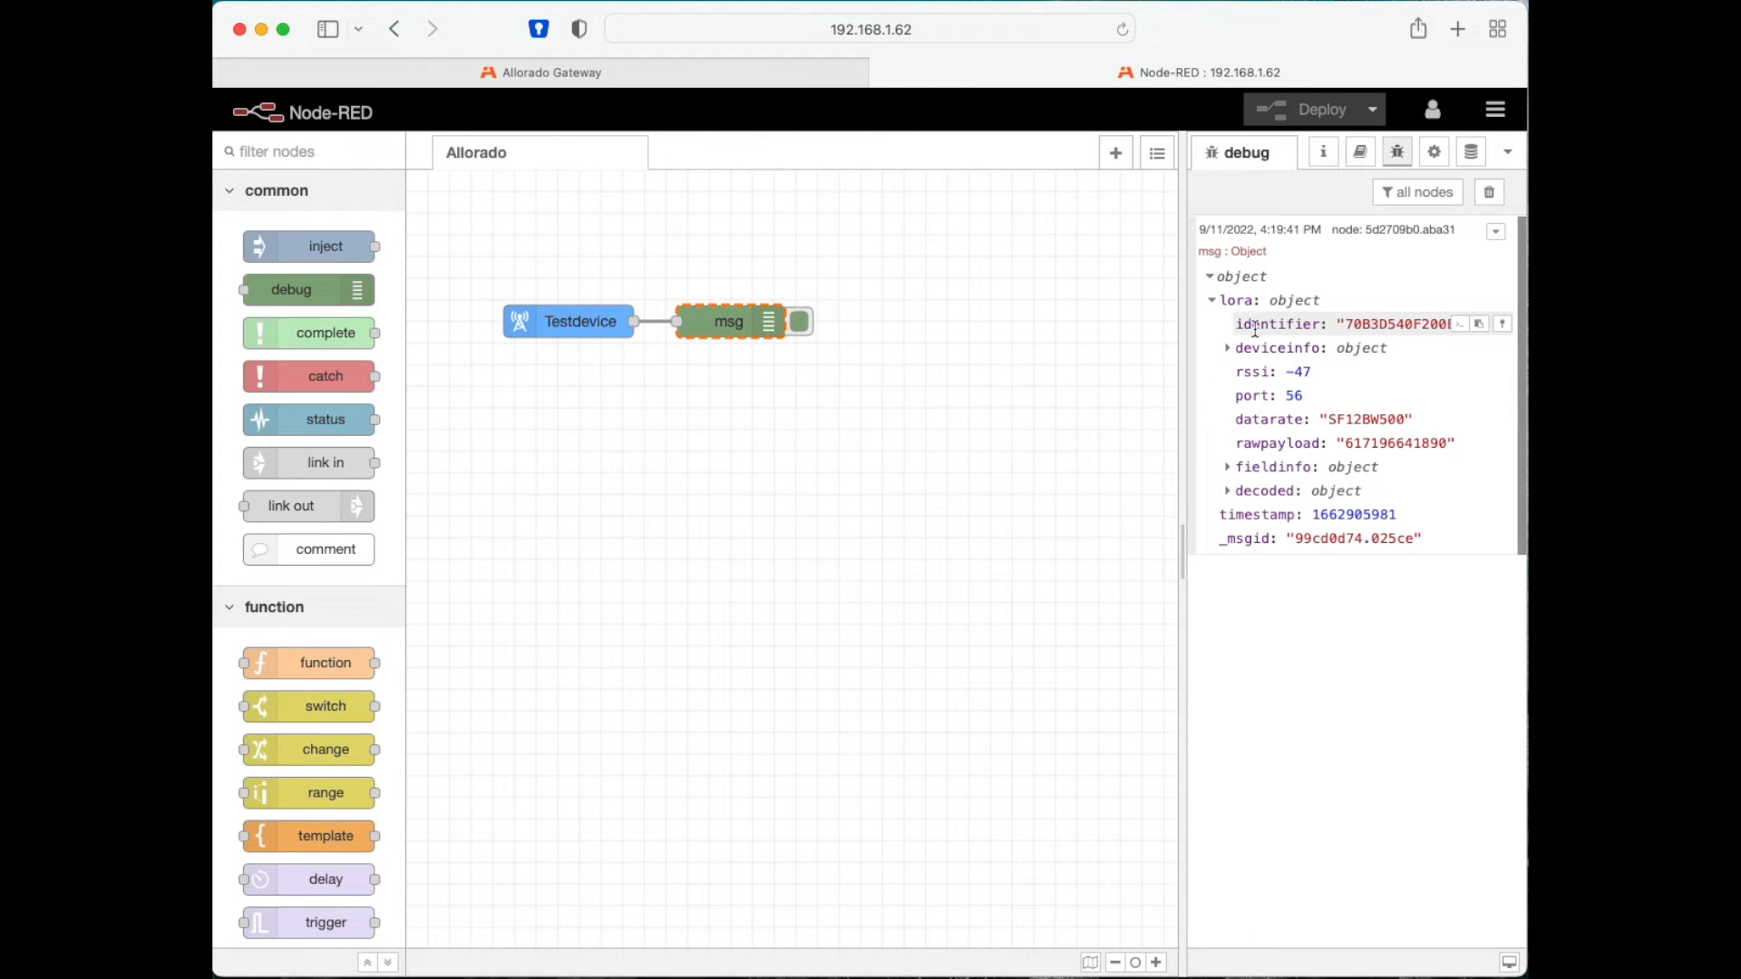
{"action": "left_click", "coordinate": [1237, 348]}
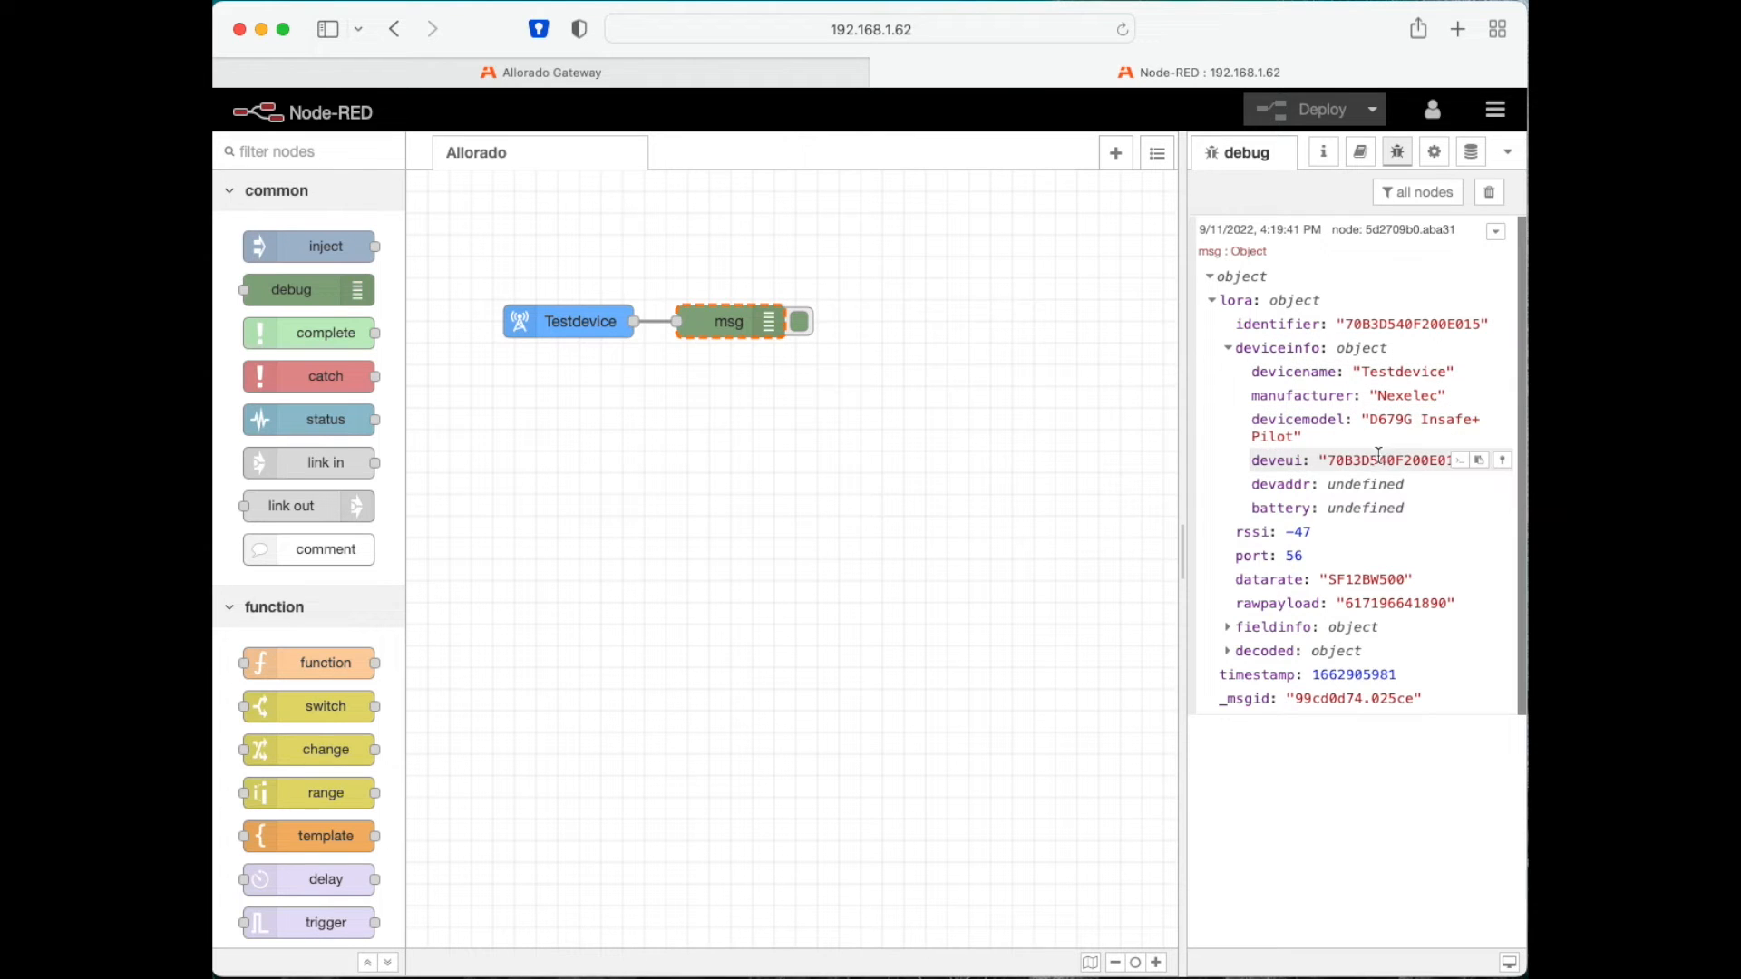
{"action": "left_click", "coordinate": [1251, 653]}
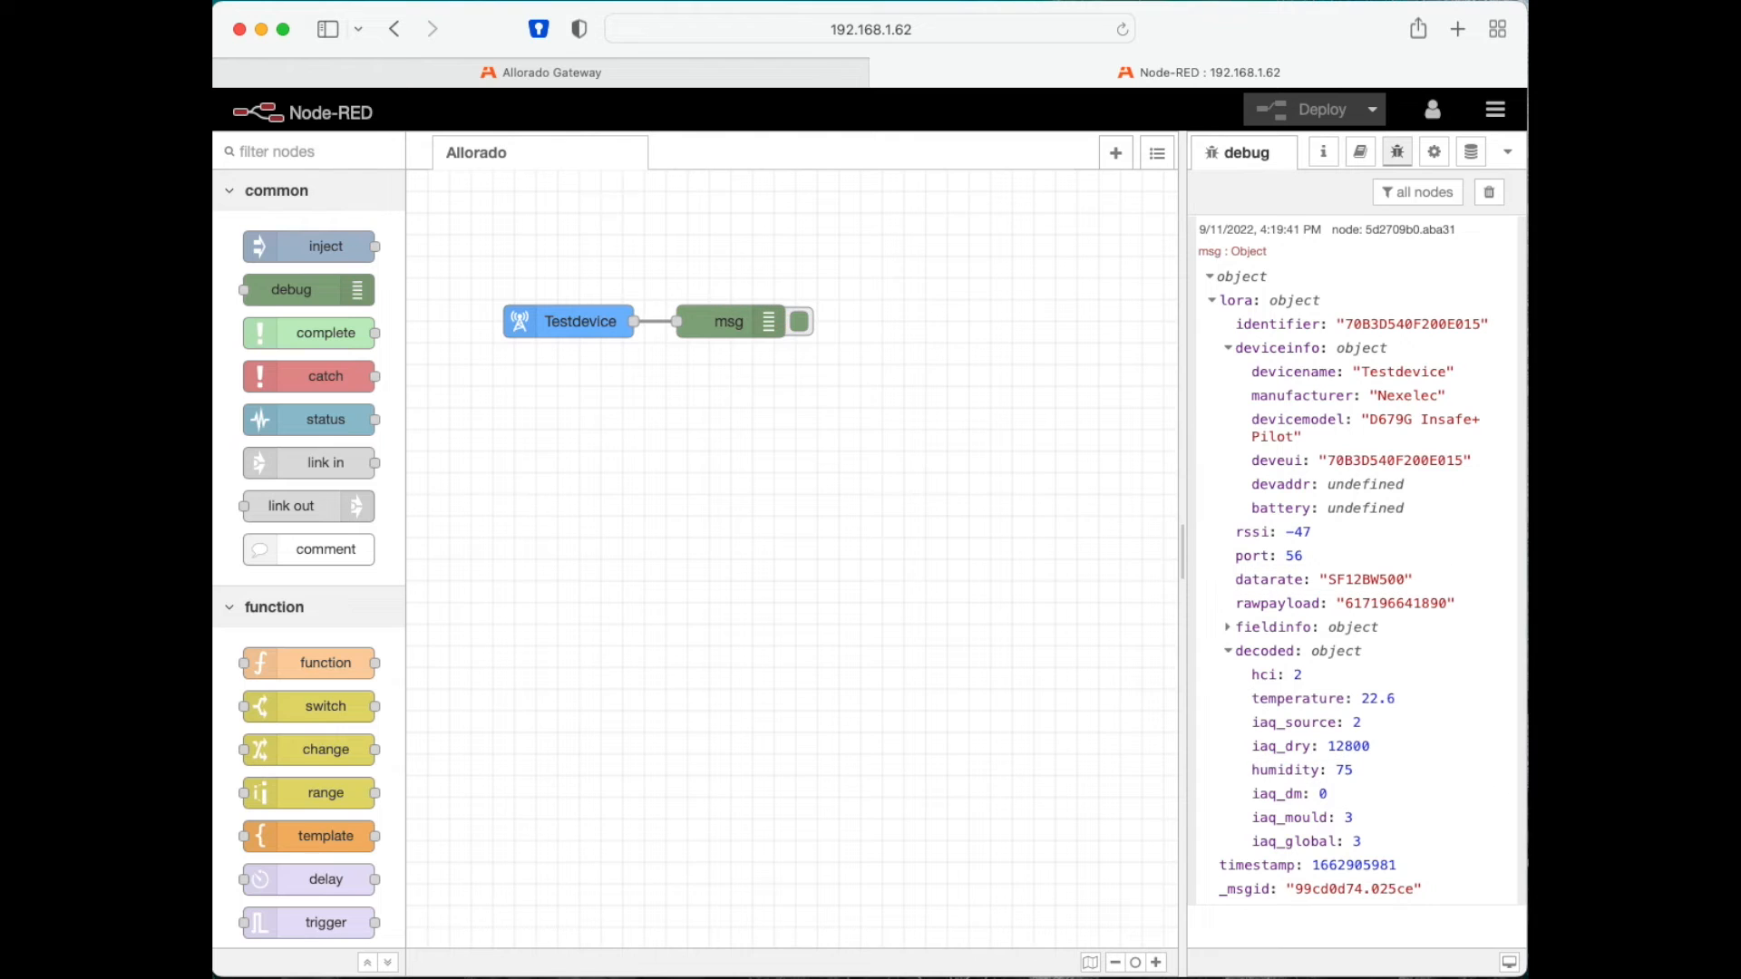
Open the palette manager's installable modules and search for bacnet.
{"action": "left_click", "coordinate": [1508, 113]}
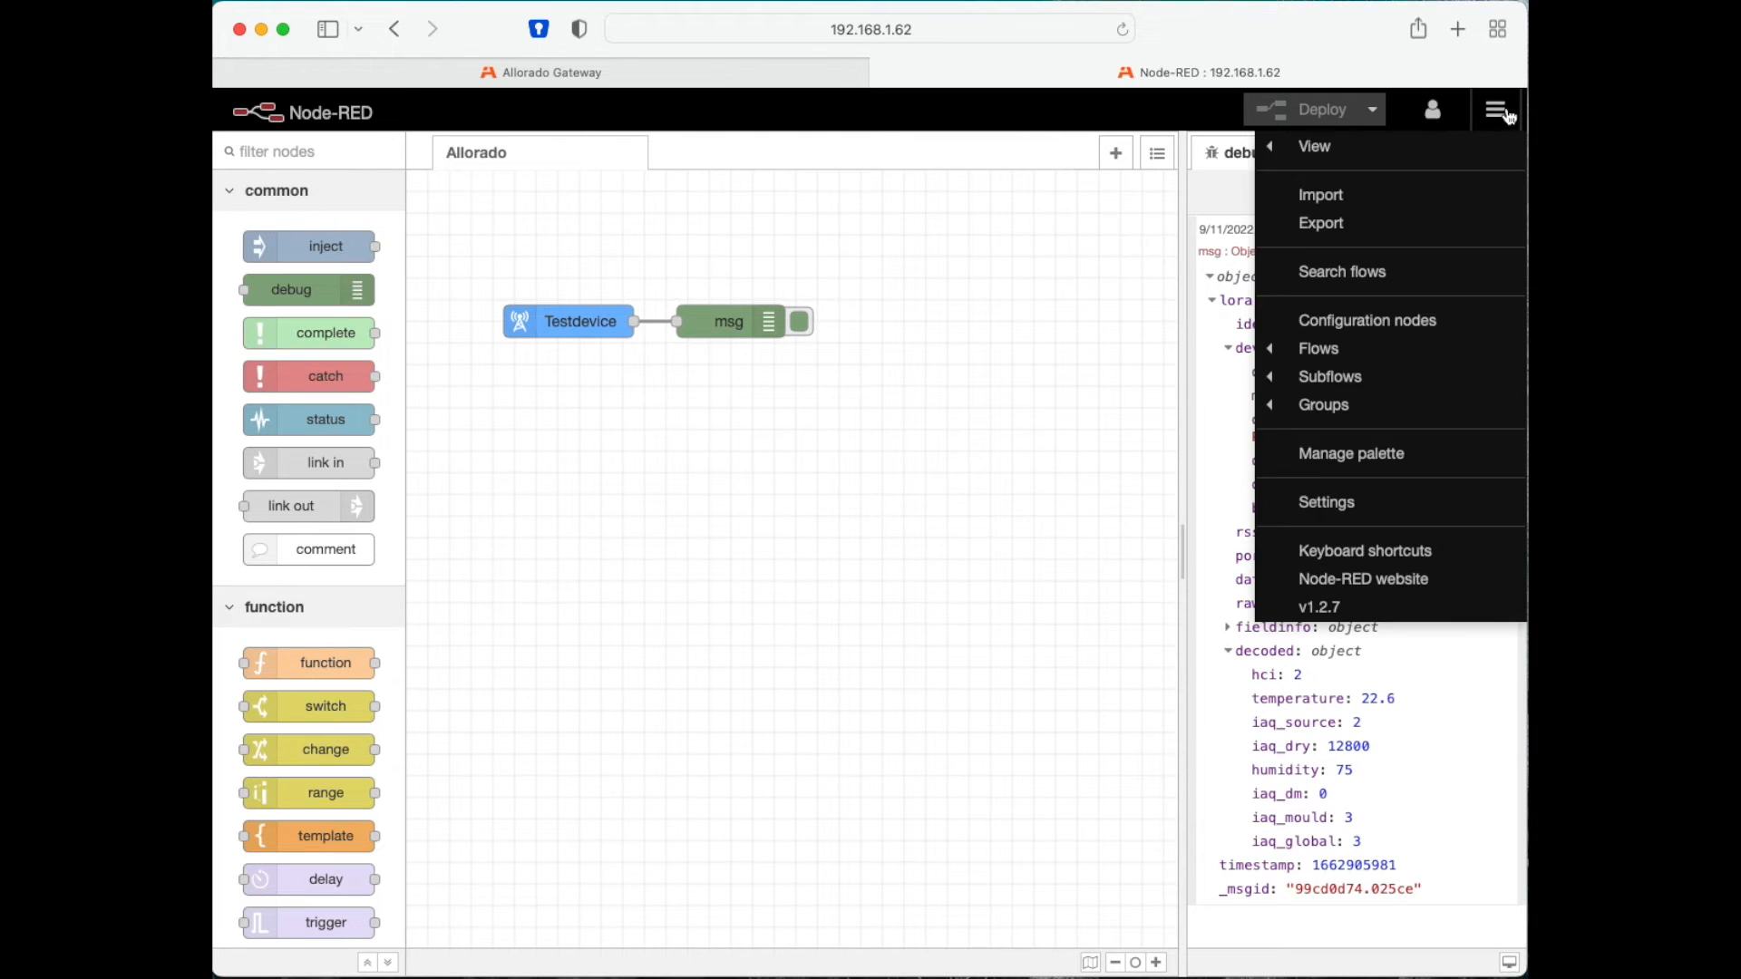
{"action": "left_click", "coordinate": [1363, 456]}
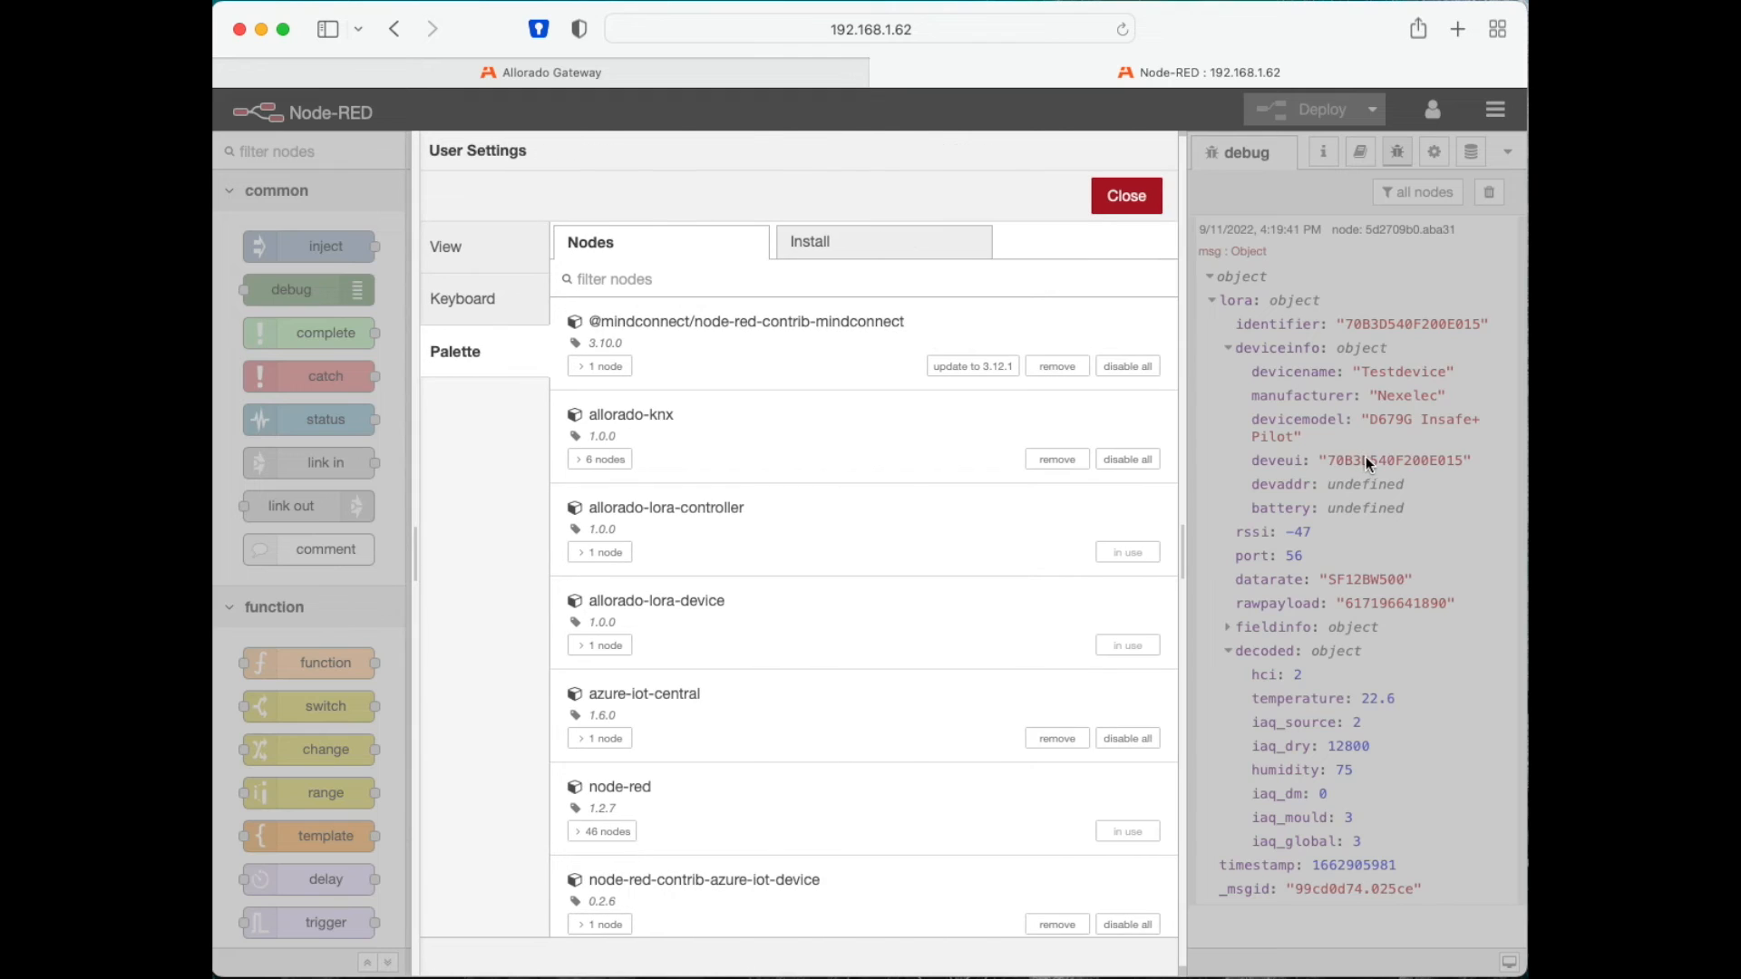
{"action": "left_click", "coordinate": [890, 249]}
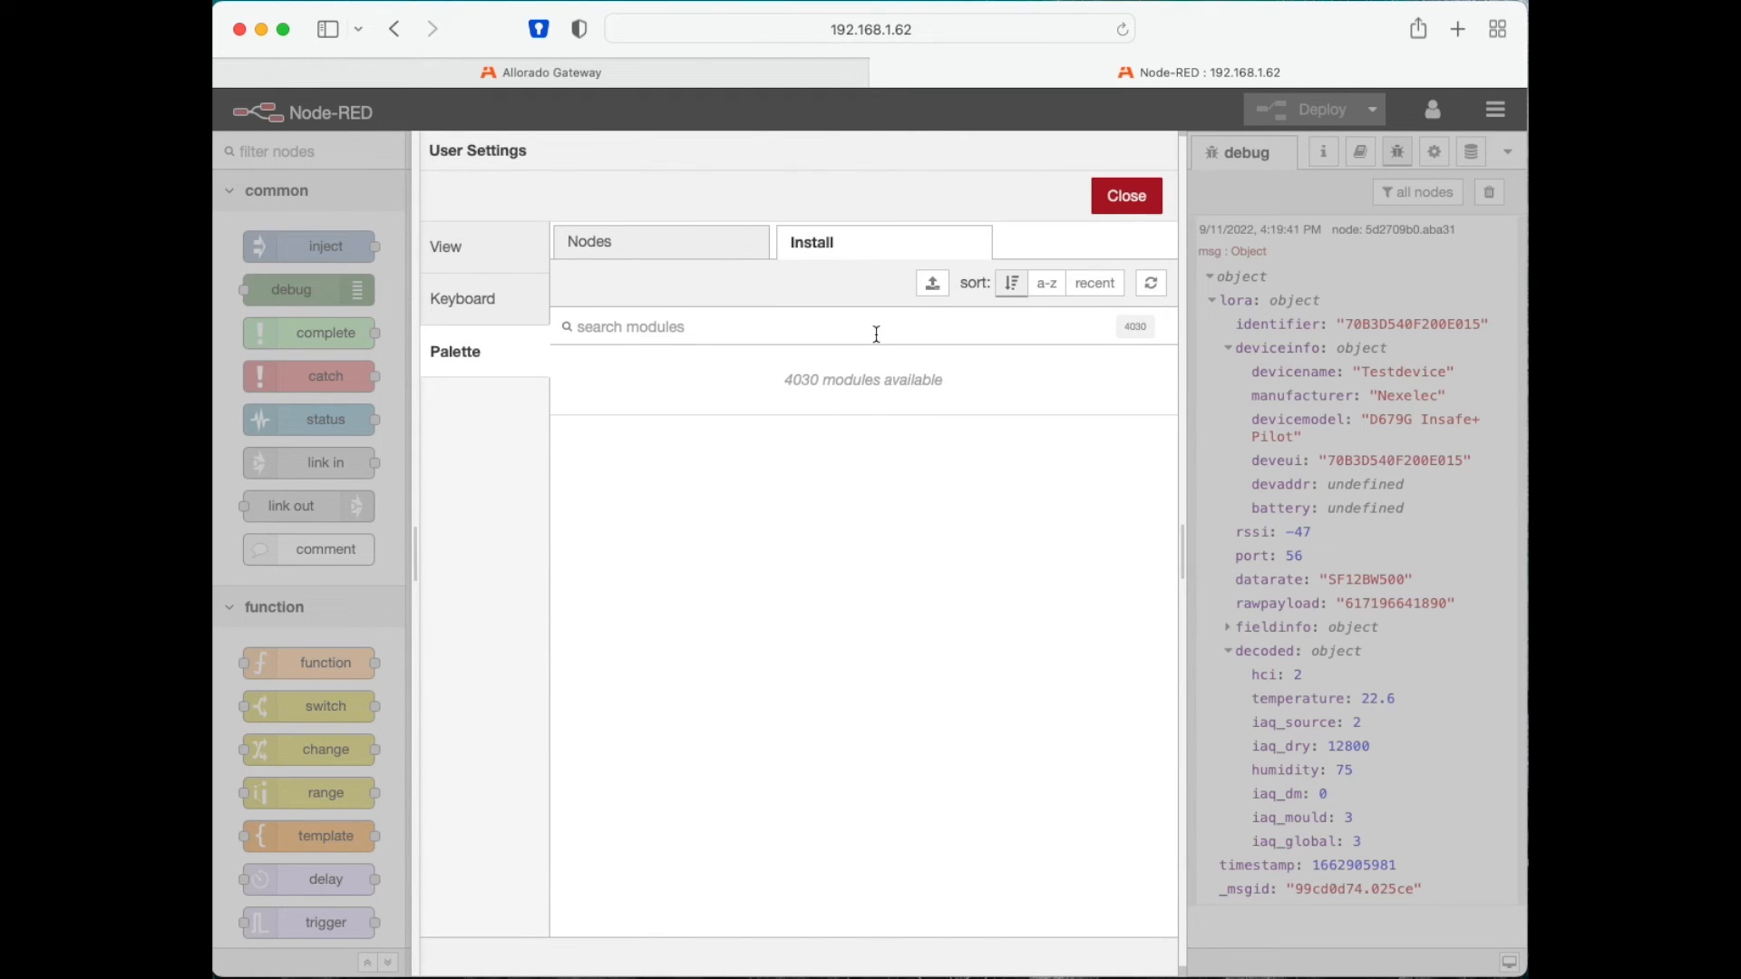
{"action": "double_click", "coordinate": [801, 379]}
{"action": "left_click", "coordinate": [864, 328]}
{"action": "type", "text": "bacnet"}
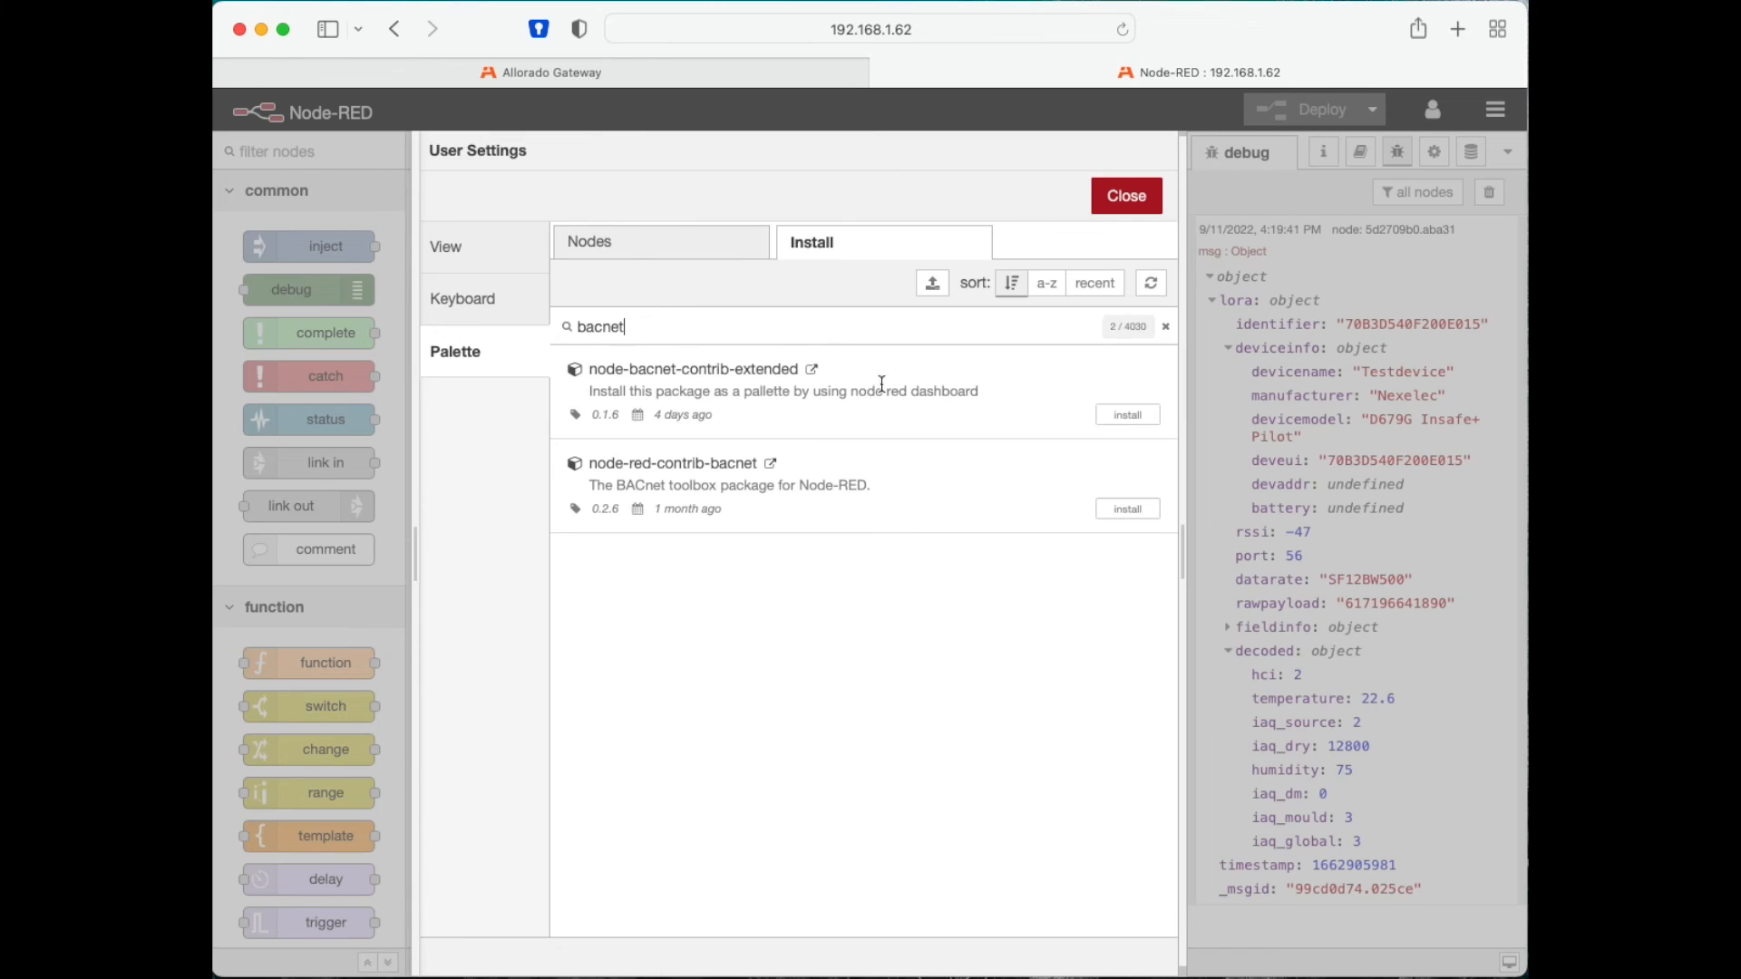
Search the installable modules for aws and azure, and close the user settings.
{"action": "double_click", "coordinate": [666, 328]}
{"action": "type", "text": "aws"}
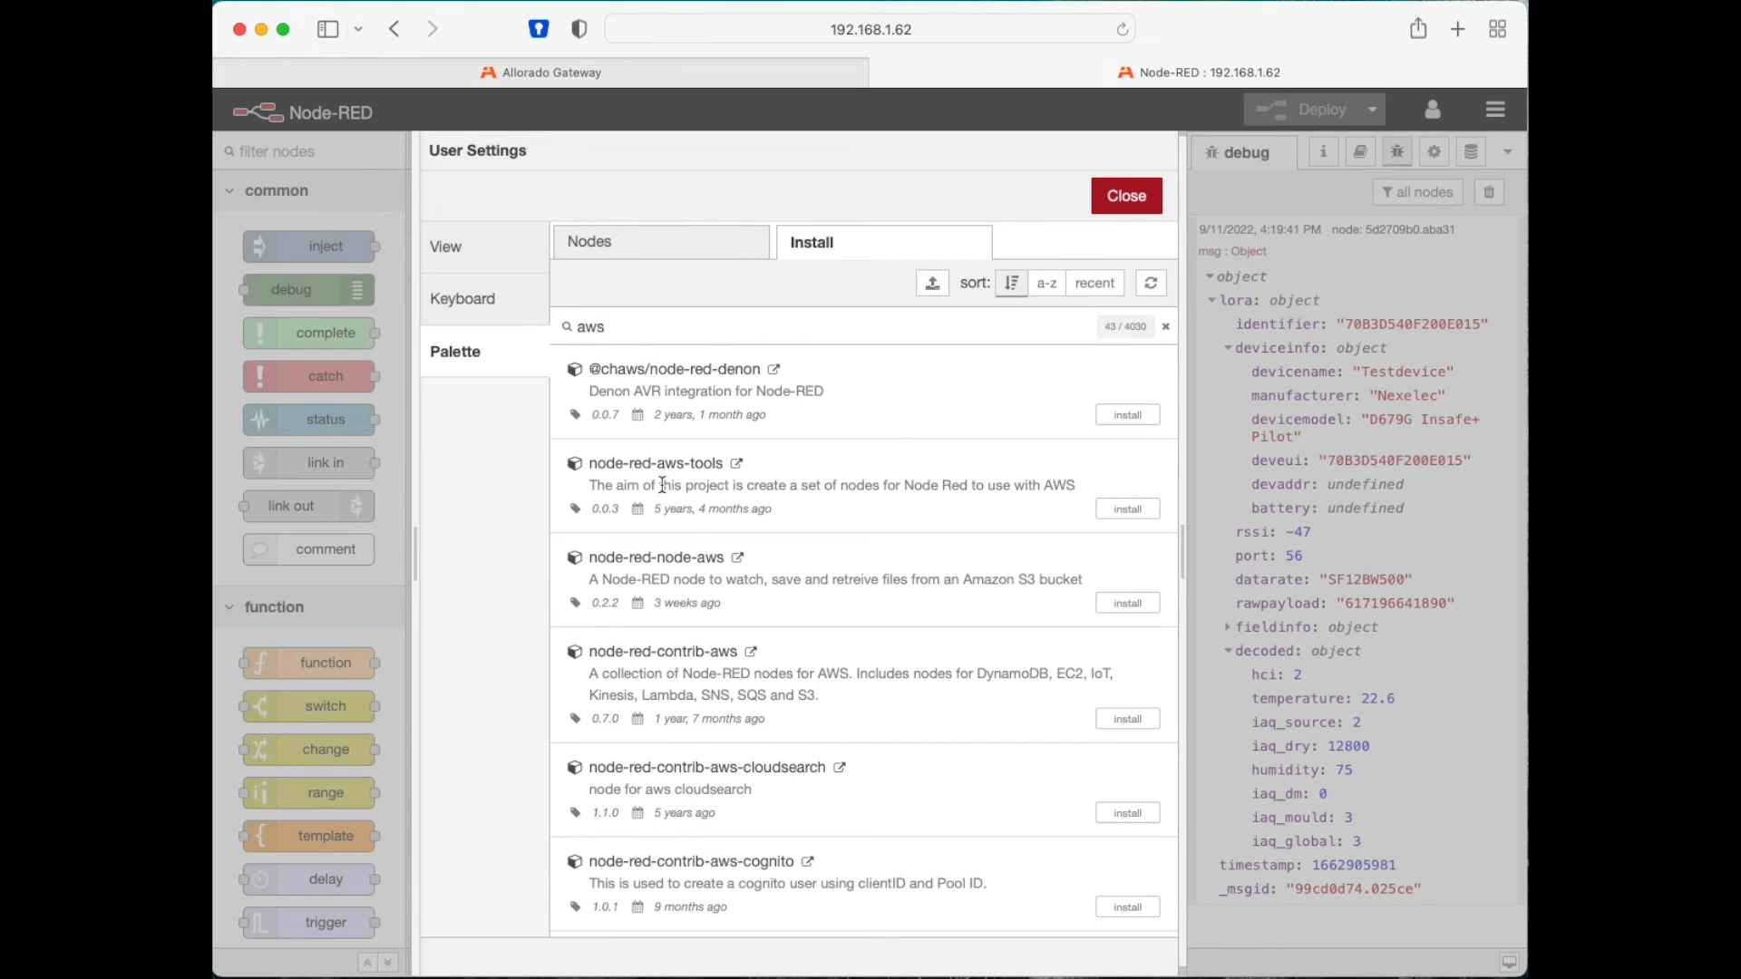
{"action": "double_click", "coordinate": [668, 323]}
{"action": "type", "text": "azure"}
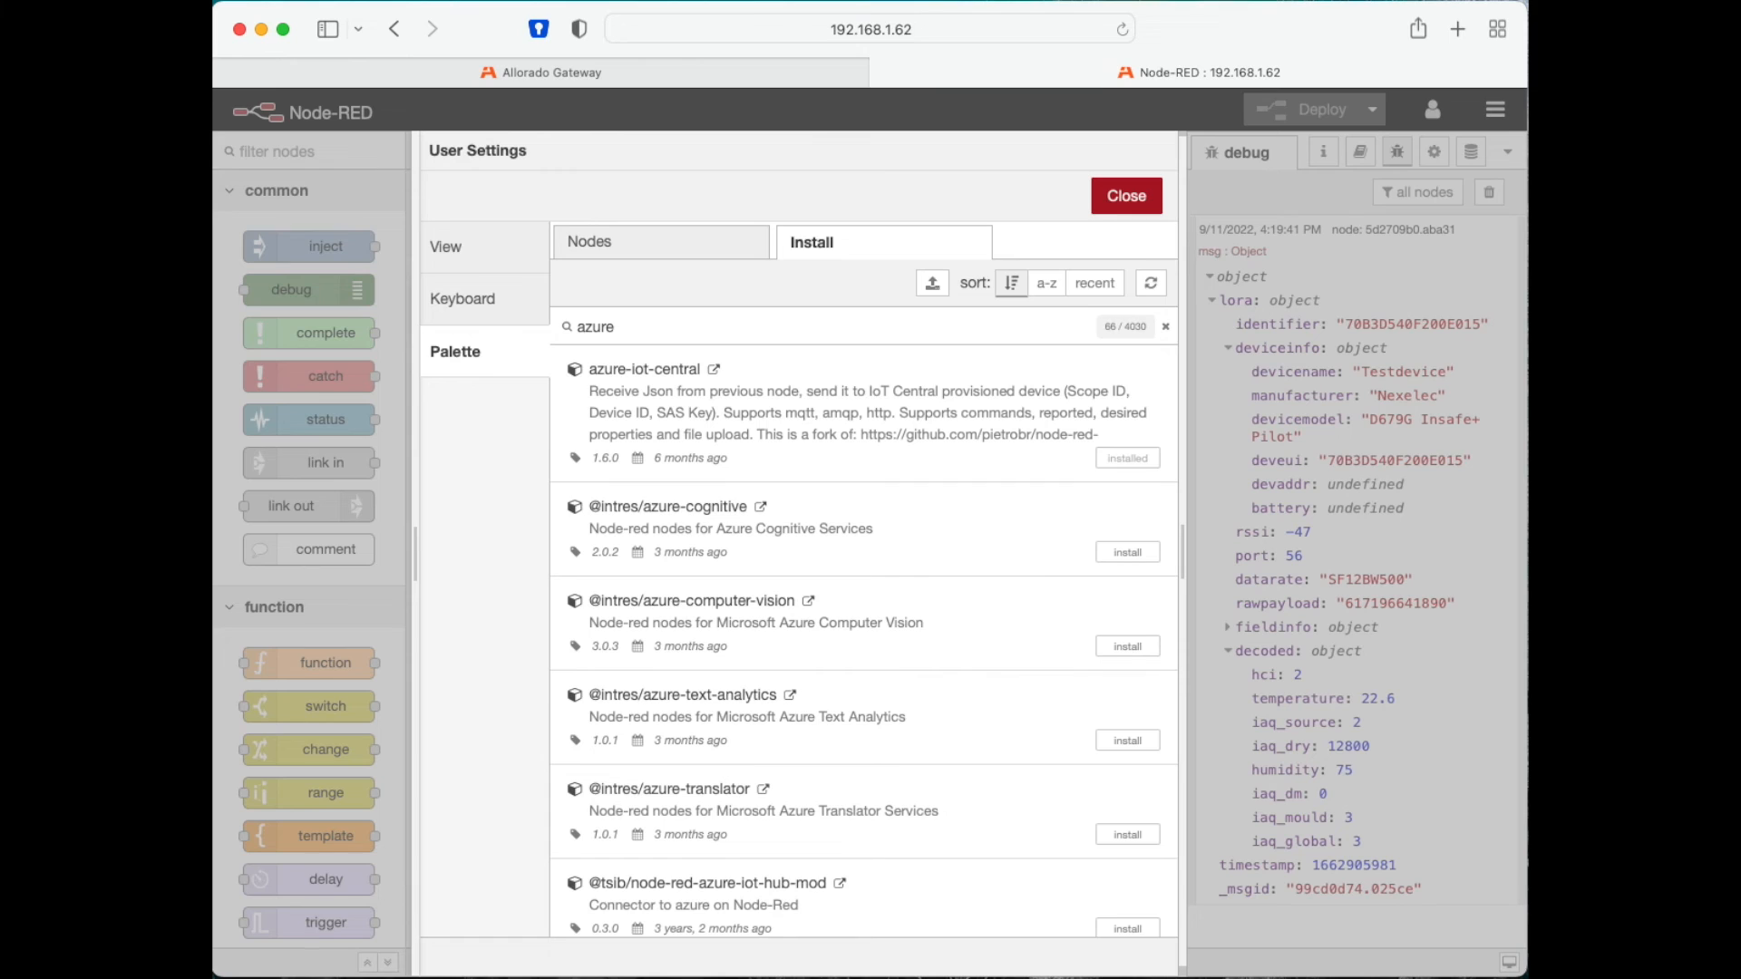
{"action": "left_click", "coordinate": [1126, 197]}
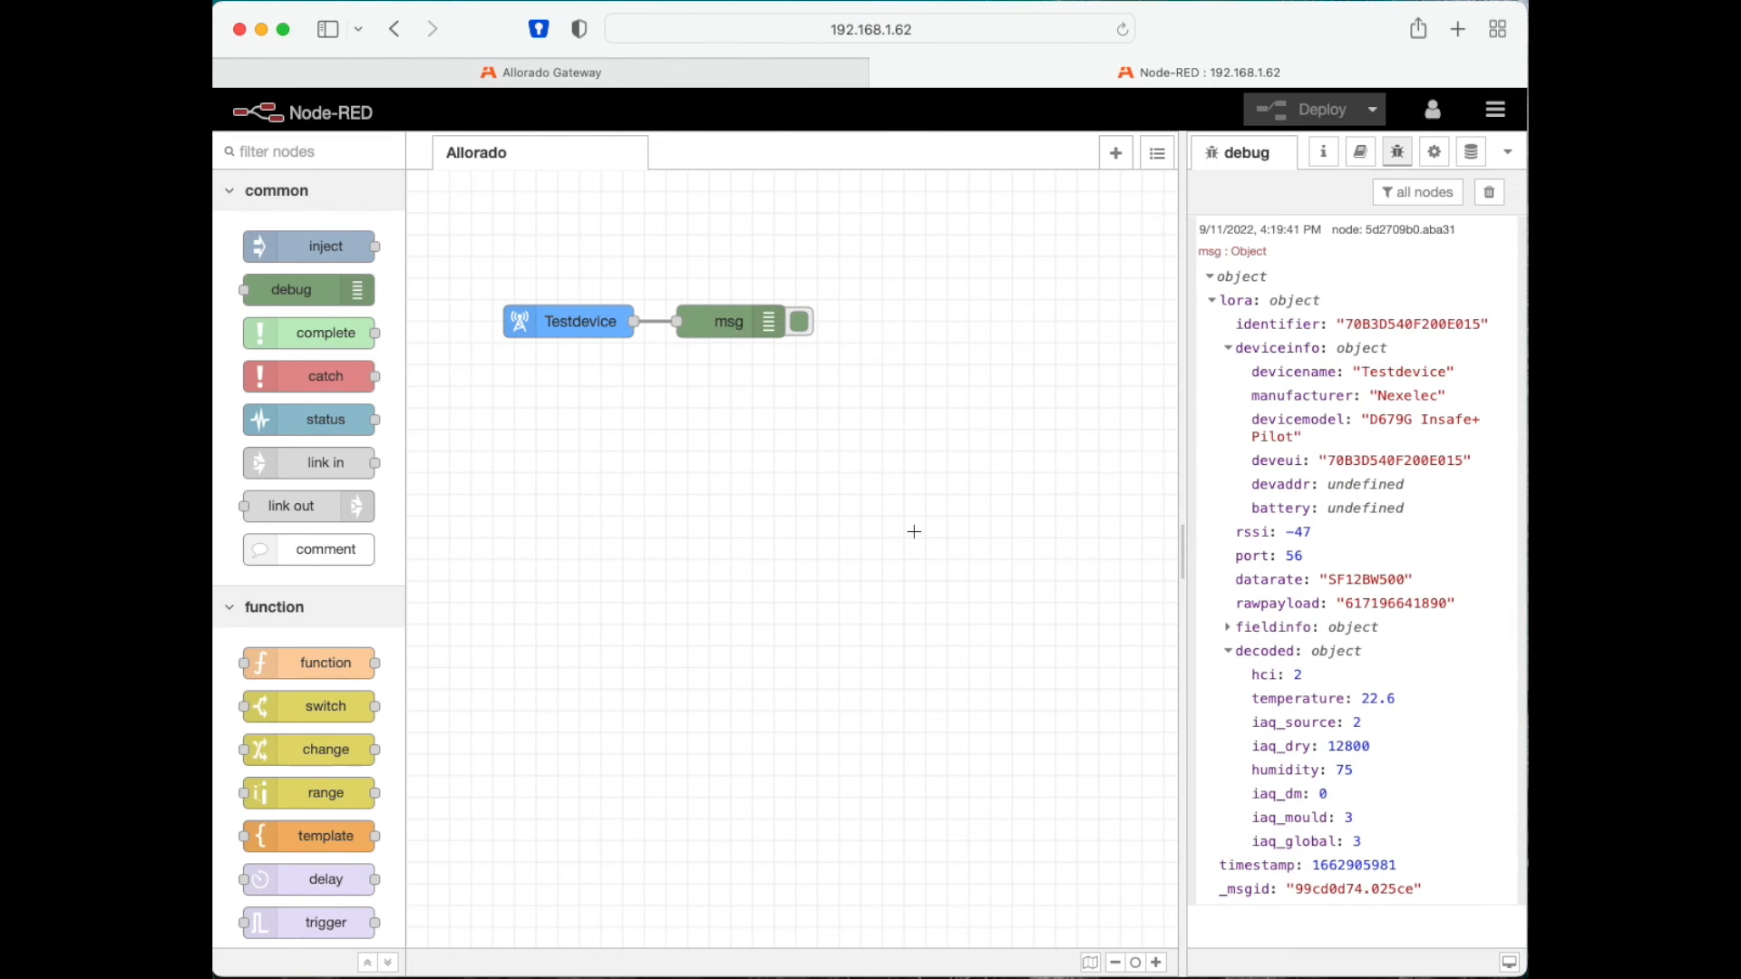